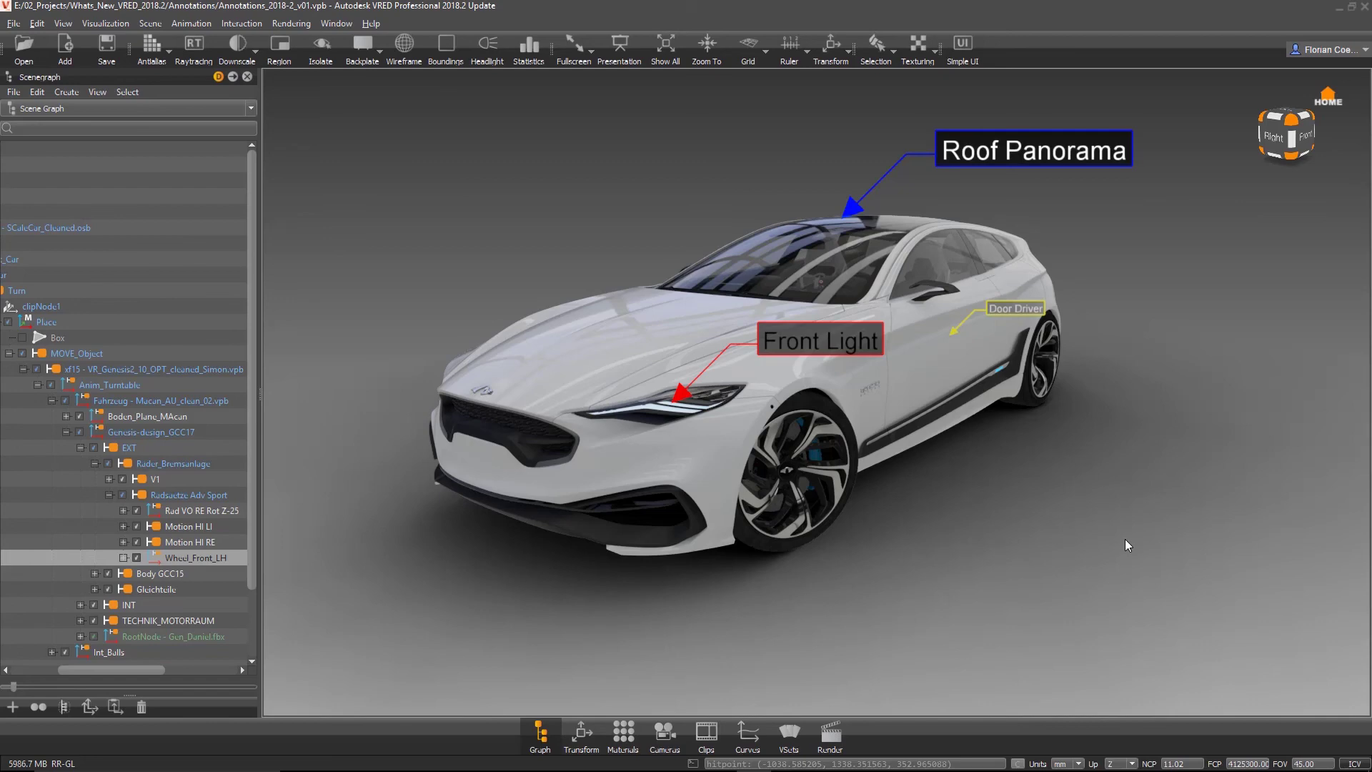
# Open the annotation editor and select the Door Driver annotation
pyautogui.moveTo(1013, 472); pyautogui.dragTo(1047, 477)
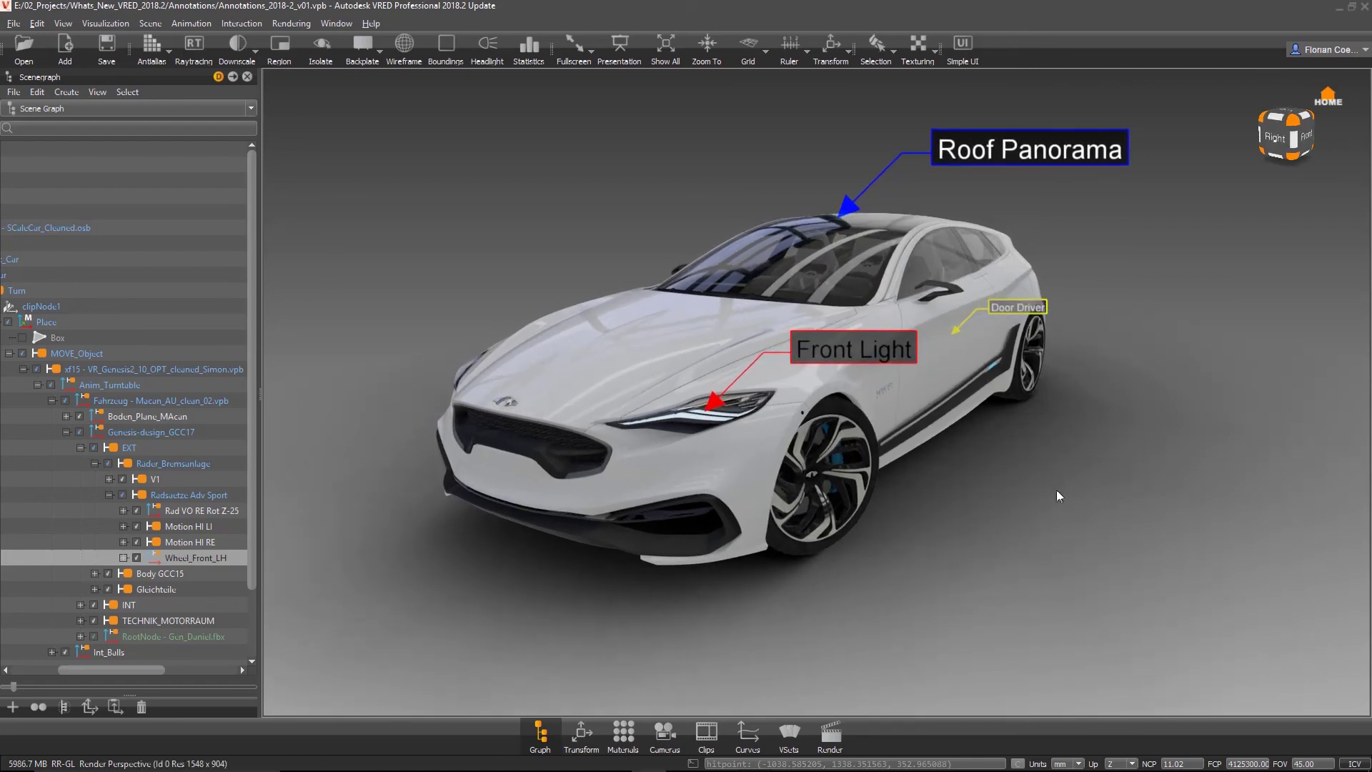
pyautogui.scroll(2, 1084, 446)
pyautogui.moveTo(1047, 458); pyautogui.dragTo(1051, 456)
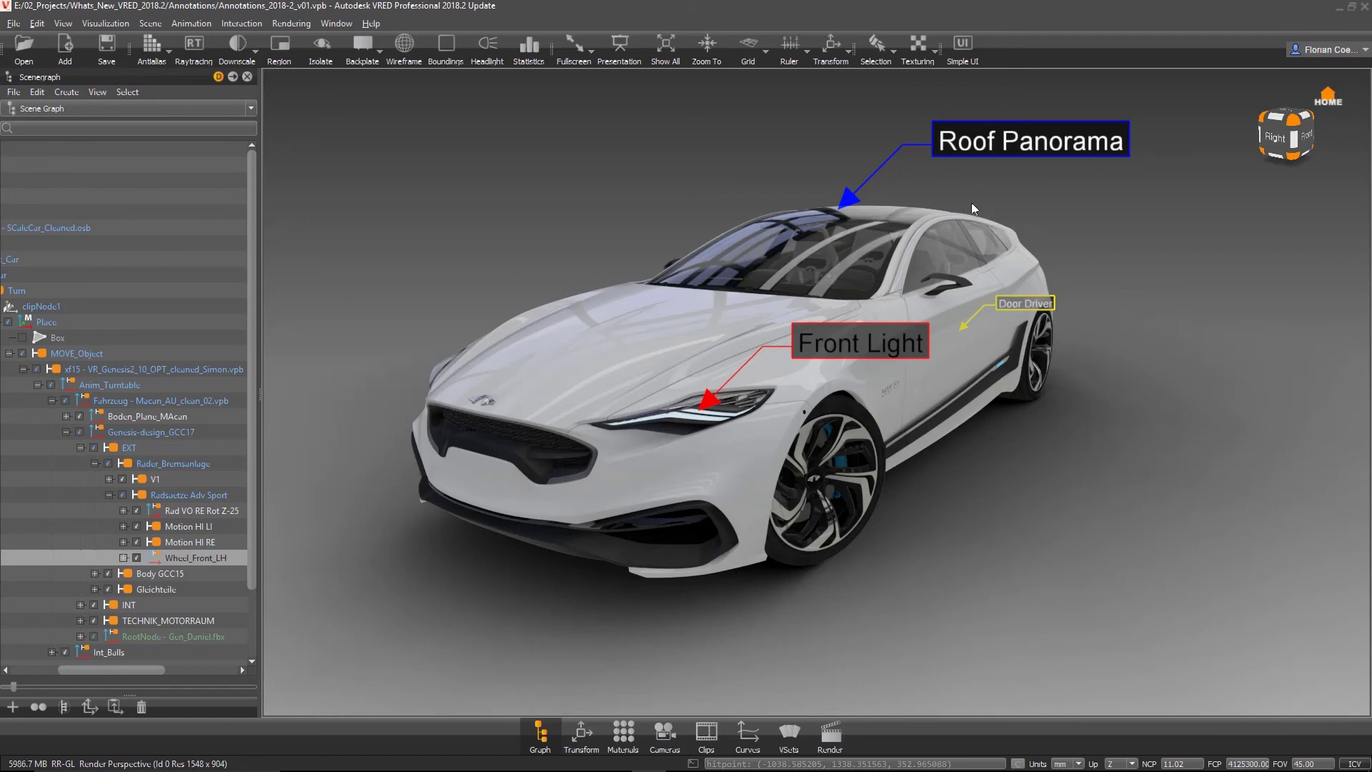
pyautogui.moveTo(974, 208)
pyautogui.mouseDown()
pyautogui.moveTo(1030, 378)
pyautogui.moveTo(955, 494)
pyautogui.mouseUp()
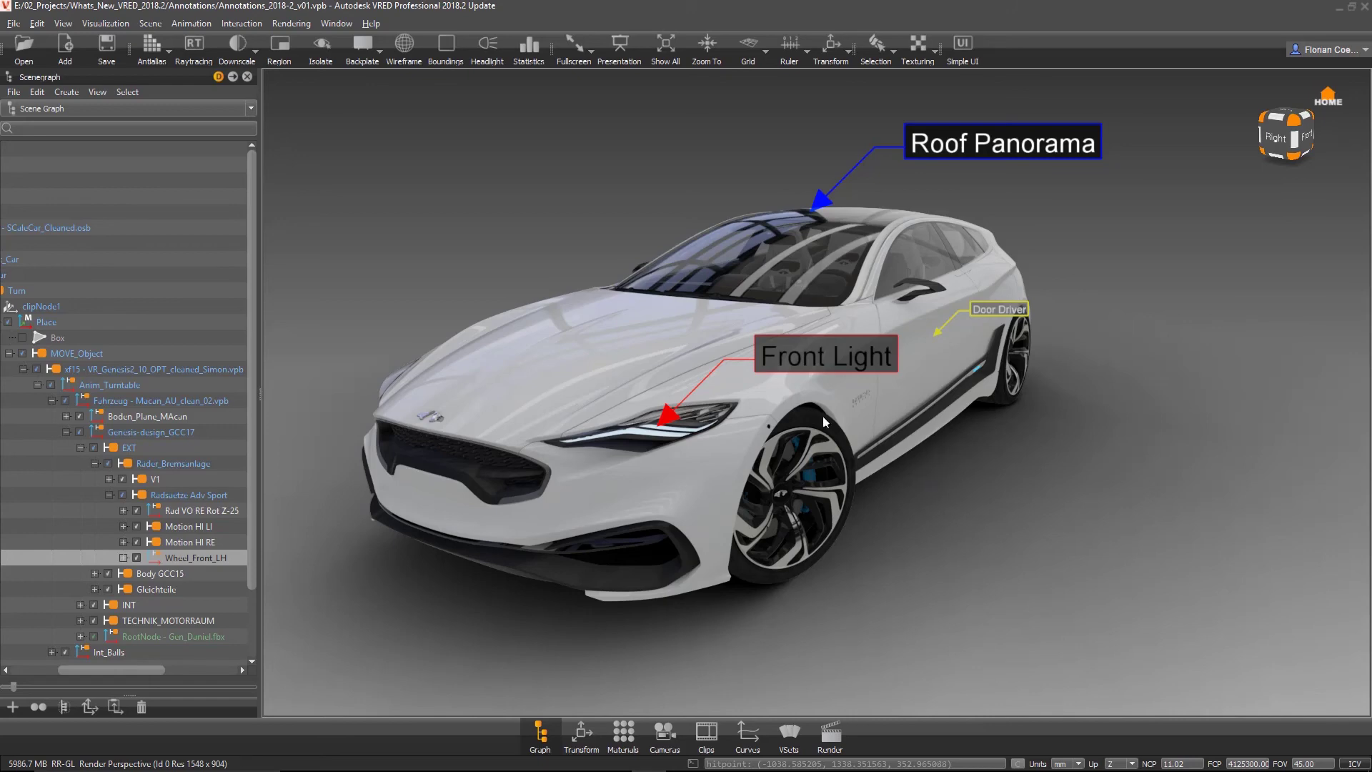
pyautogui.click(242, 23)
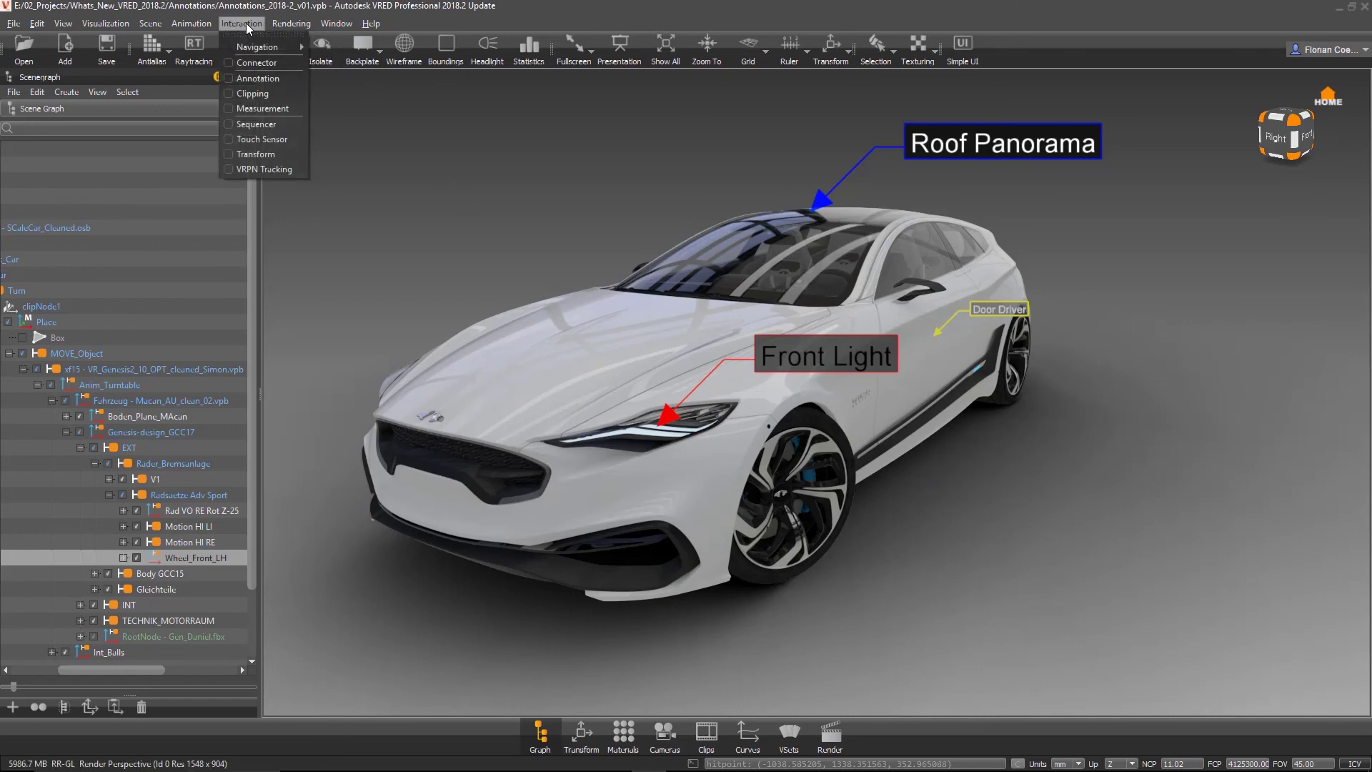
pyautogui.click(278, 80)
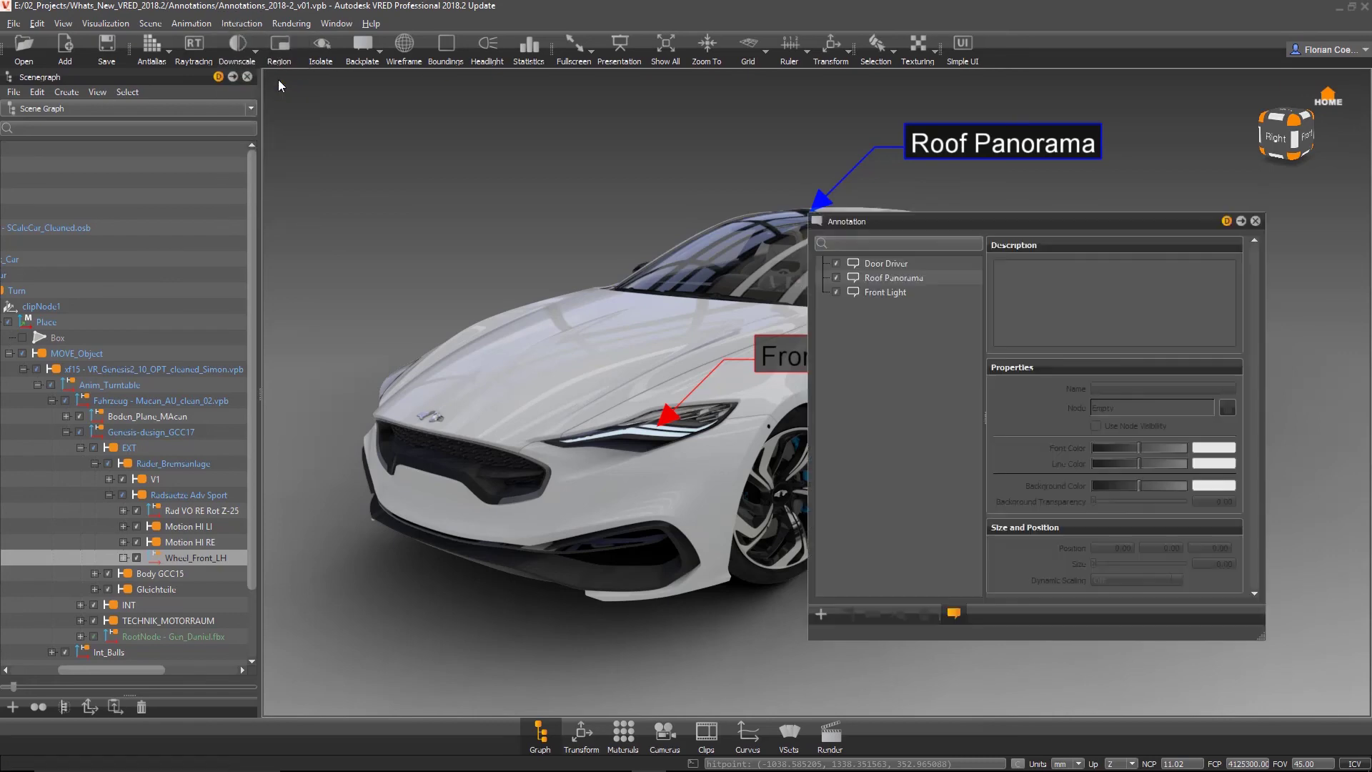
pyautogui.moveTo(1147, 220); pyautogui.dragTo(1210, 205)
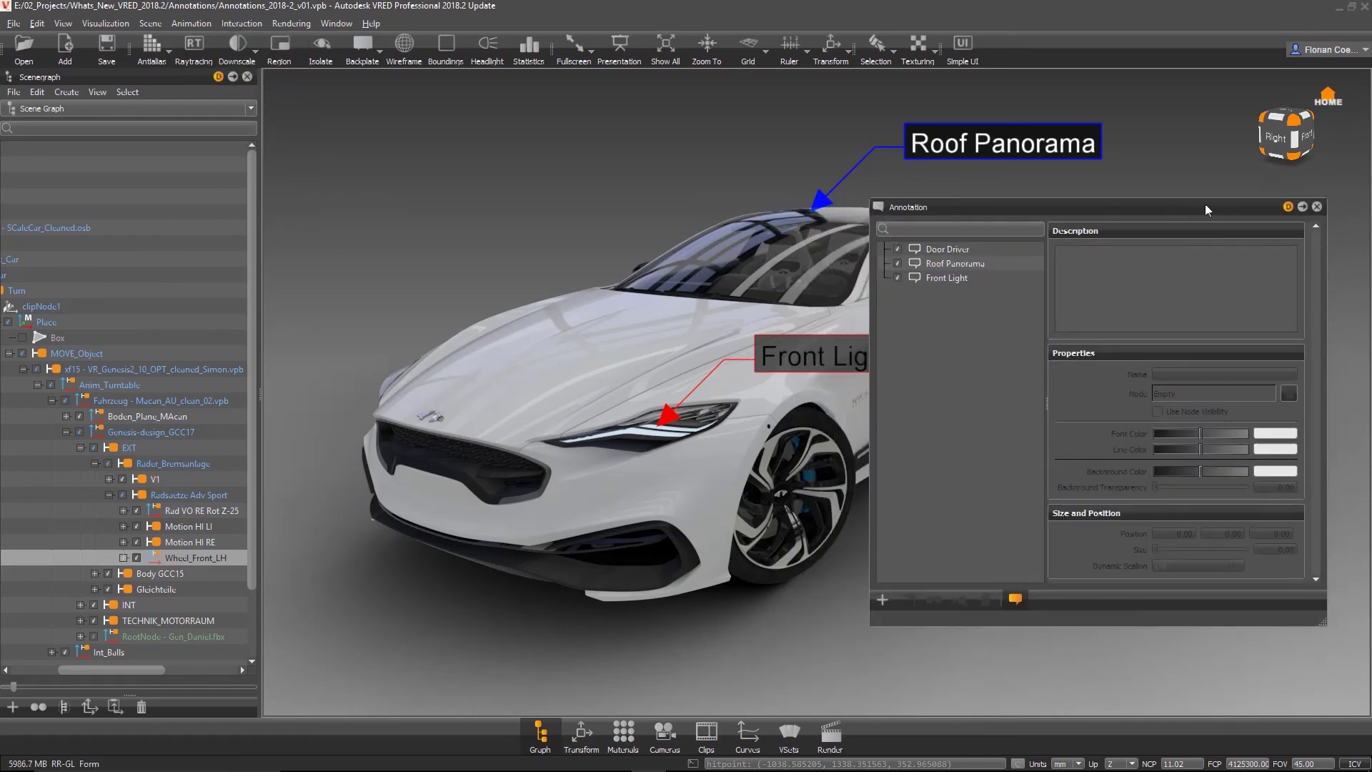
pyautogui.click(951, 249)
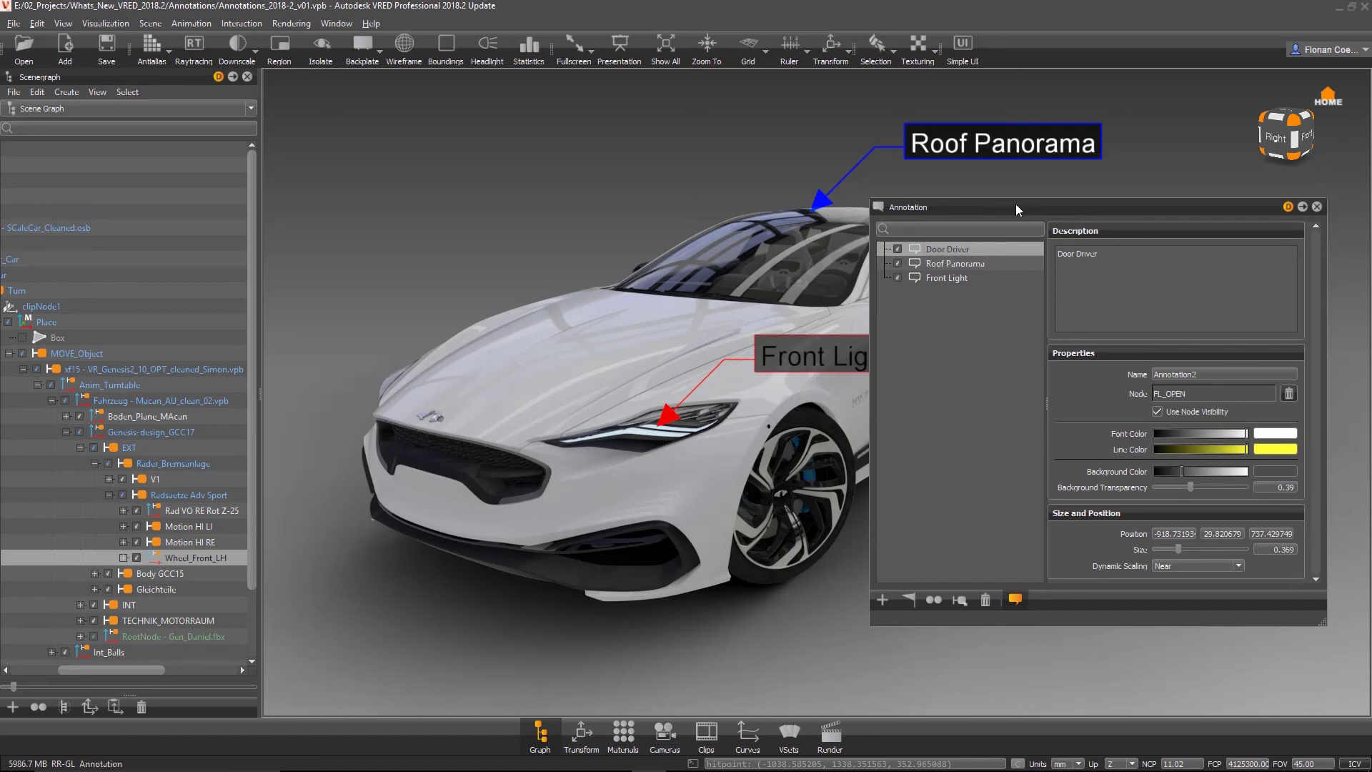
# Give Door Driver background transparency 0.08 and size 0.488, then hide it
pyautogui.moveTo(1015, 204)
pyautogui.mouseDown()
pyautogui.moveTo(1144, 345)
pyautogui.moveTo(1058, 222)
pyautogui.mouseUp()
pyautogui.moveTo(670, 323)
pyautogui.mouseDown()
pyautogui.moveTo(487, 304)
pyautogui.moveTo(507, 283)
pyautogui.mouseUp()
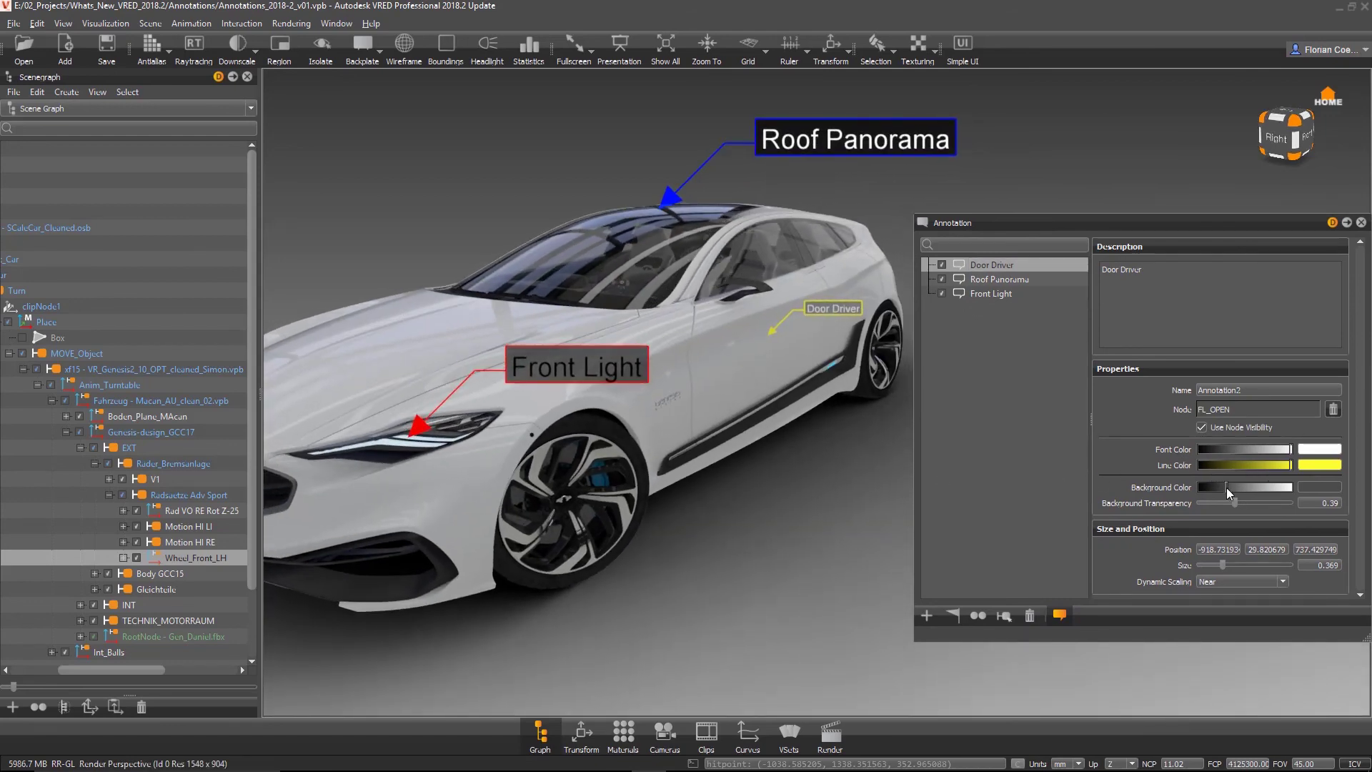
pyautogui.moveTo(1236, 500); pyautogui.dragTo(1206, 507)
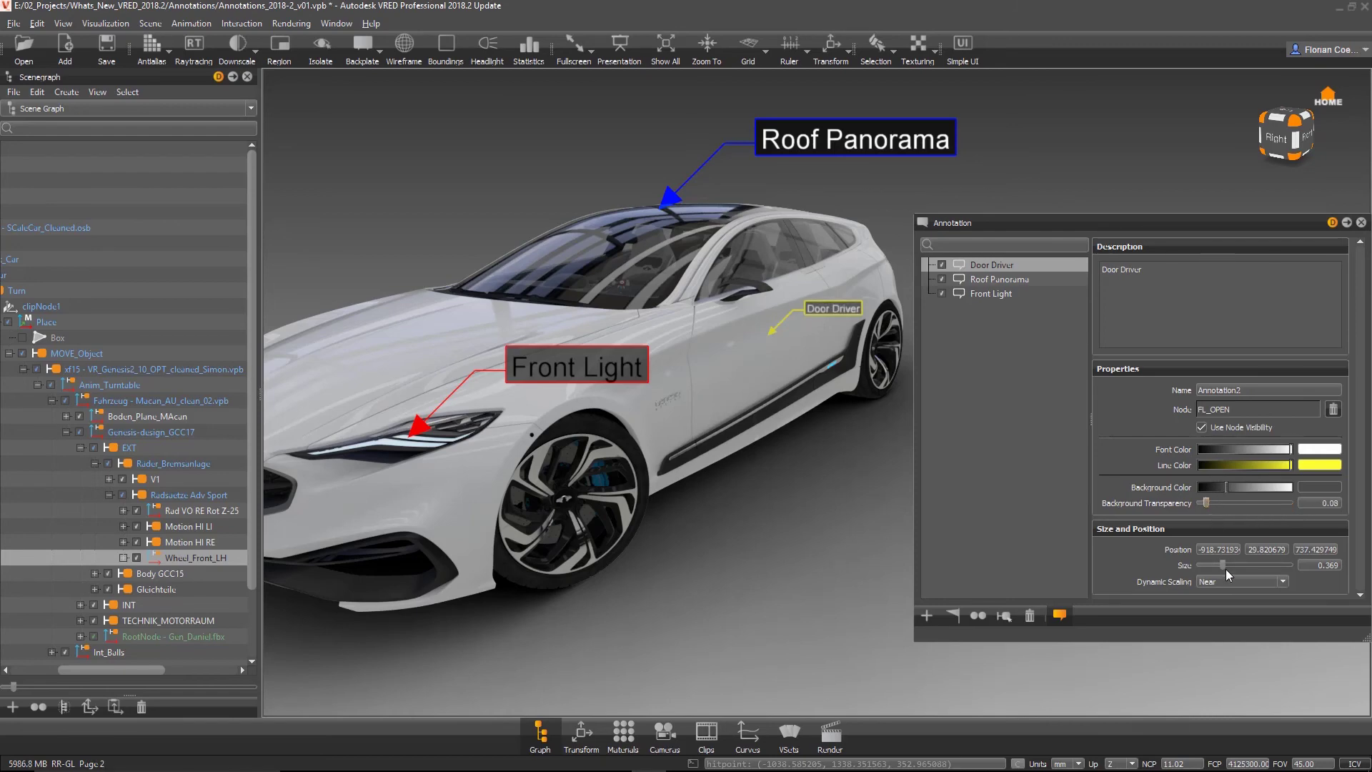
pyautogui.moveTo(1225, 565); pyautogui.dragTo(1238, 564)
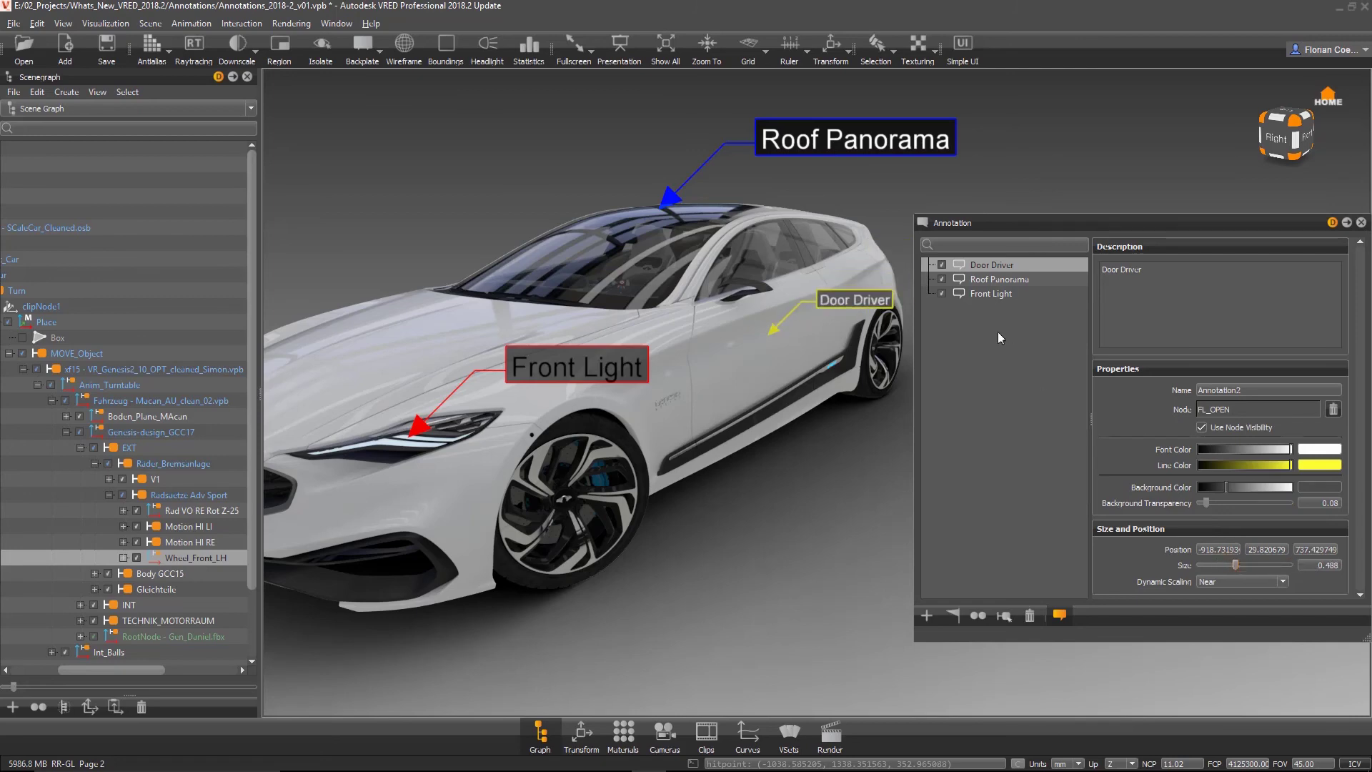
pyautogui.click(942, 265)
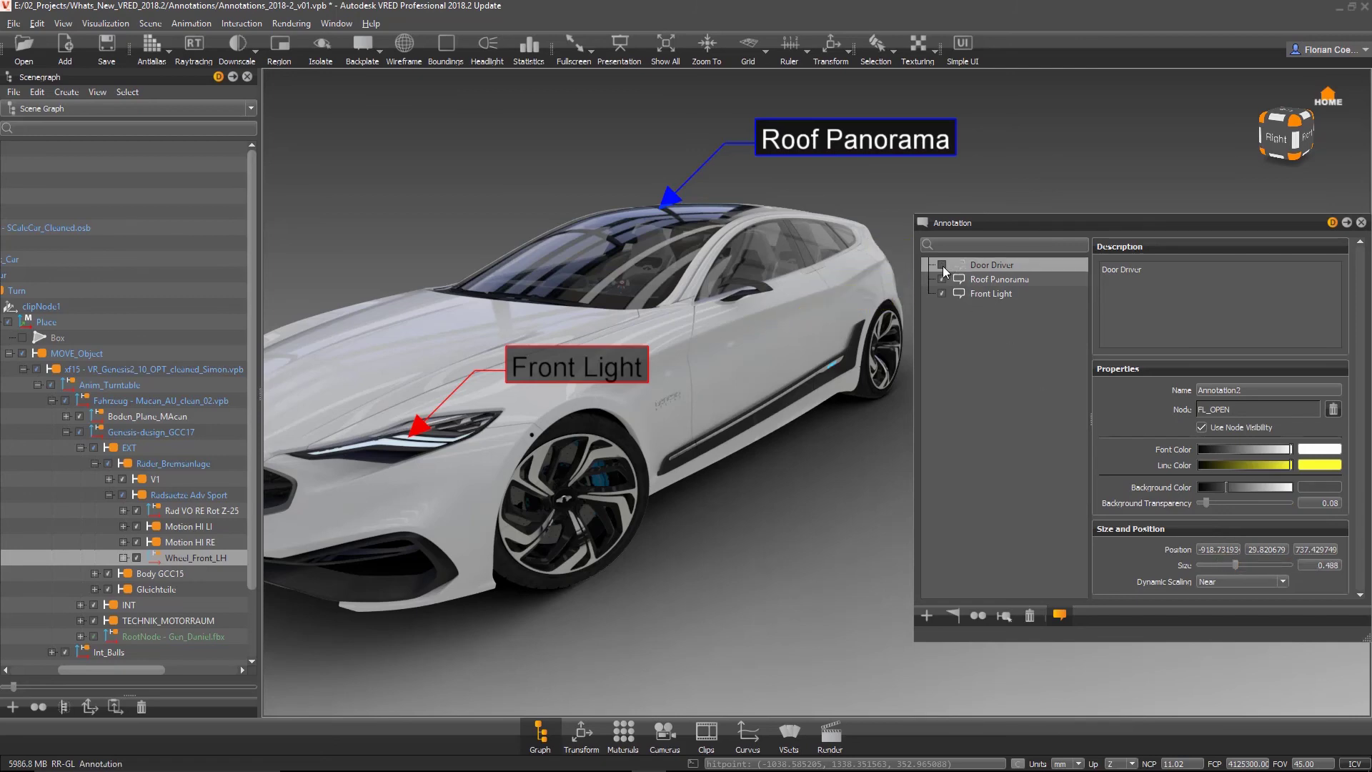
pyautogui.click(942, 265)
pyautogui.click(944, 280)
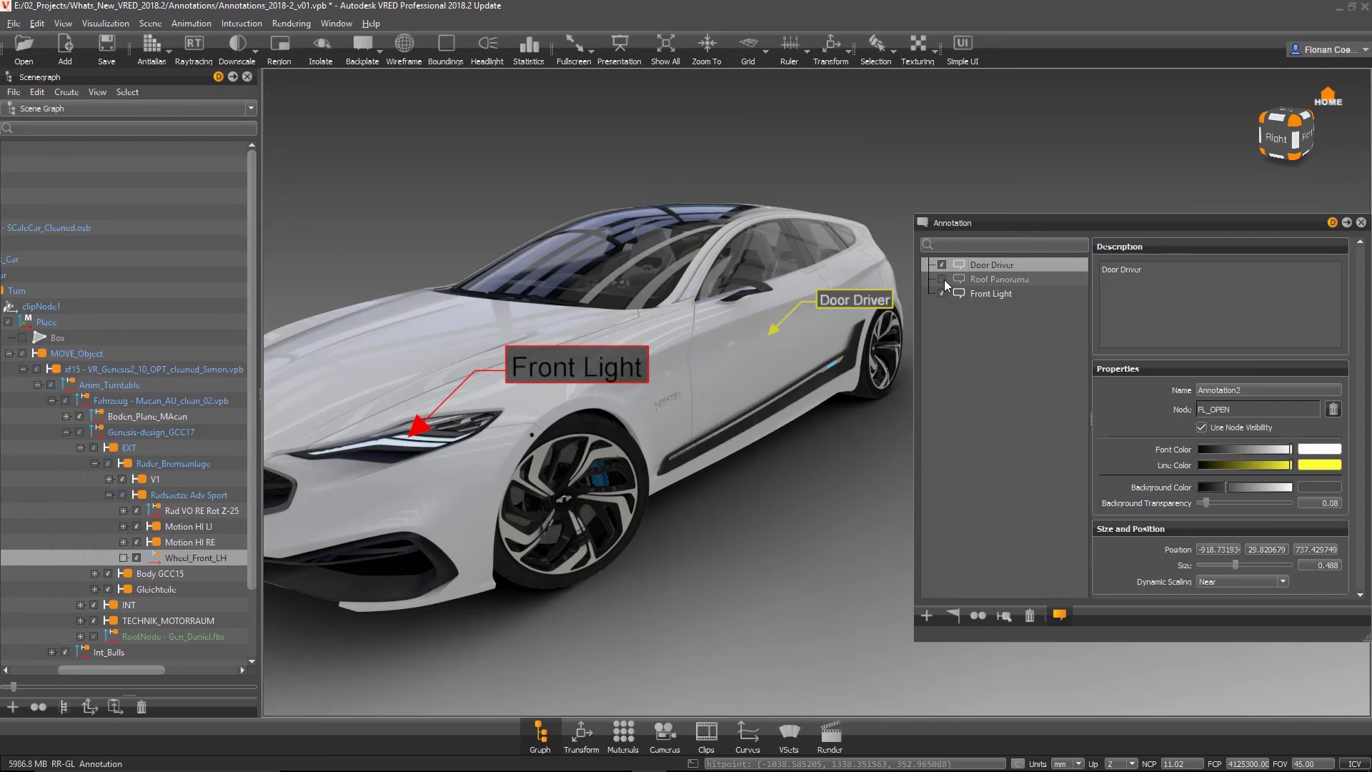
pyautogui.moveTo(1054, 228); pyautogui.dragTo(1020, 222)
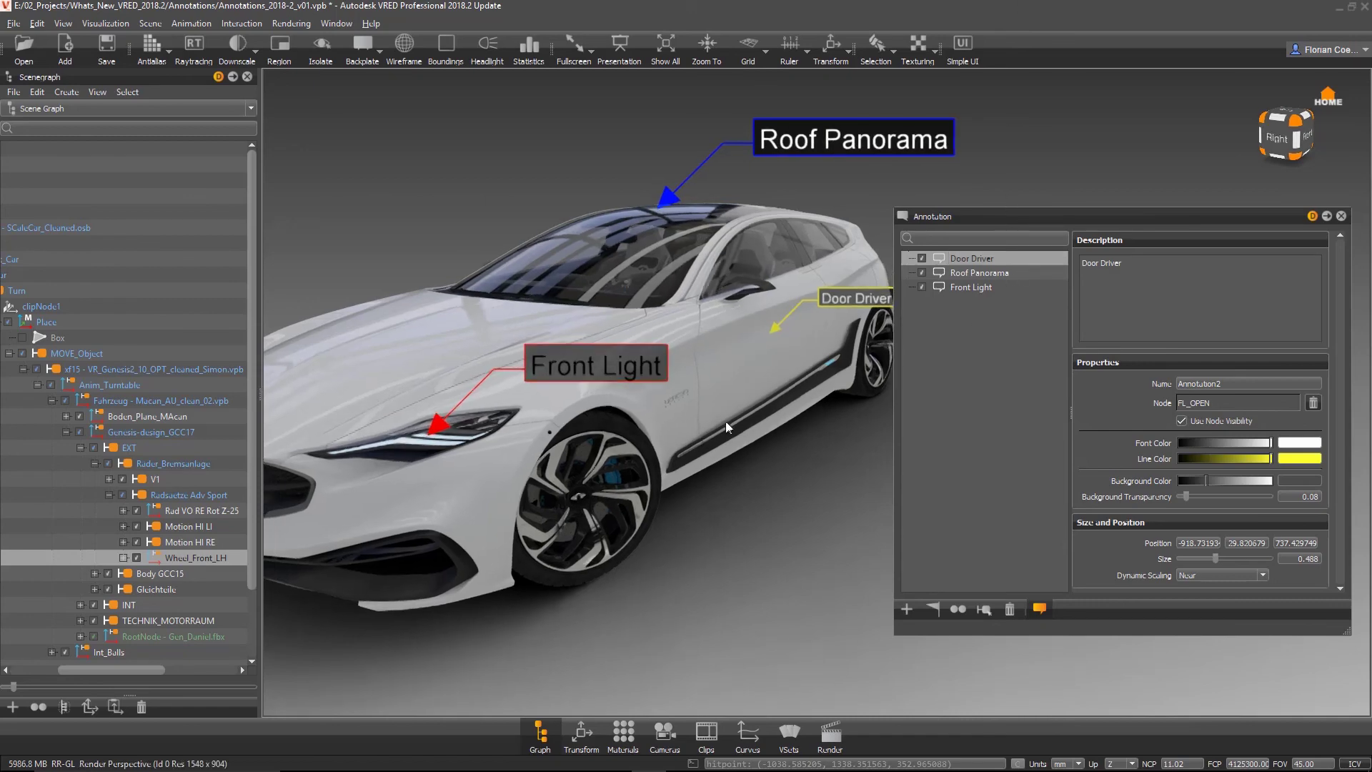
pyautogui.moveTo(732, 413); pyautogui.dragTo(752, 401)
pyautogui.moveTo(752, 402); pyautogui.dragTo(706, 488, button='right')
pyautogui.moveTo(706, 488)
pyautogui.mouseDown()
pyautogui.moveTo(791, 398)
pyautogui.moveTo(769, 326)
pyautogui.moveTo(706, 380)
pyautogui.moveTo(696, 410)
pyautogui.moveTo(930, 506)
pyautogui.mouseUp()
# Create a new annotation placed on the front wheel
pyautogui.rightClick(962, 340)
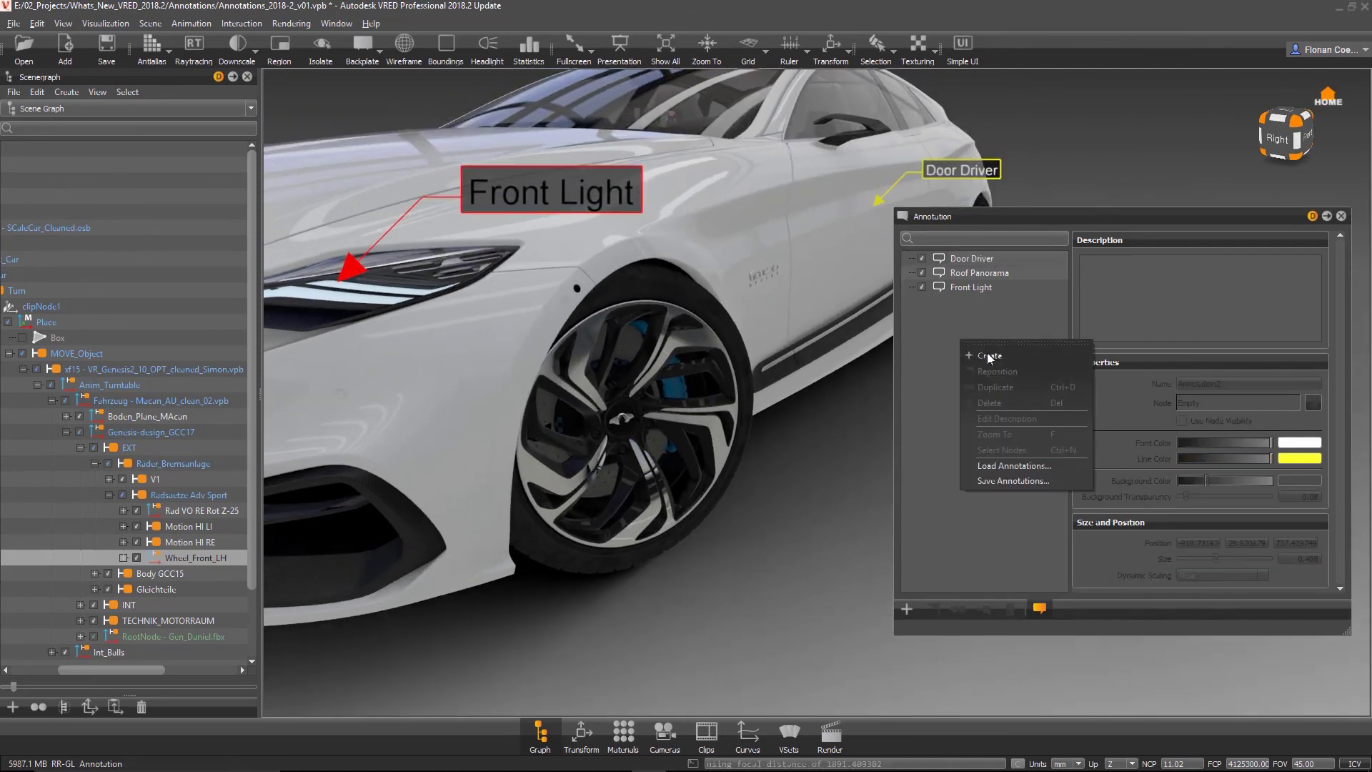
pyautogui.click(997, 358)
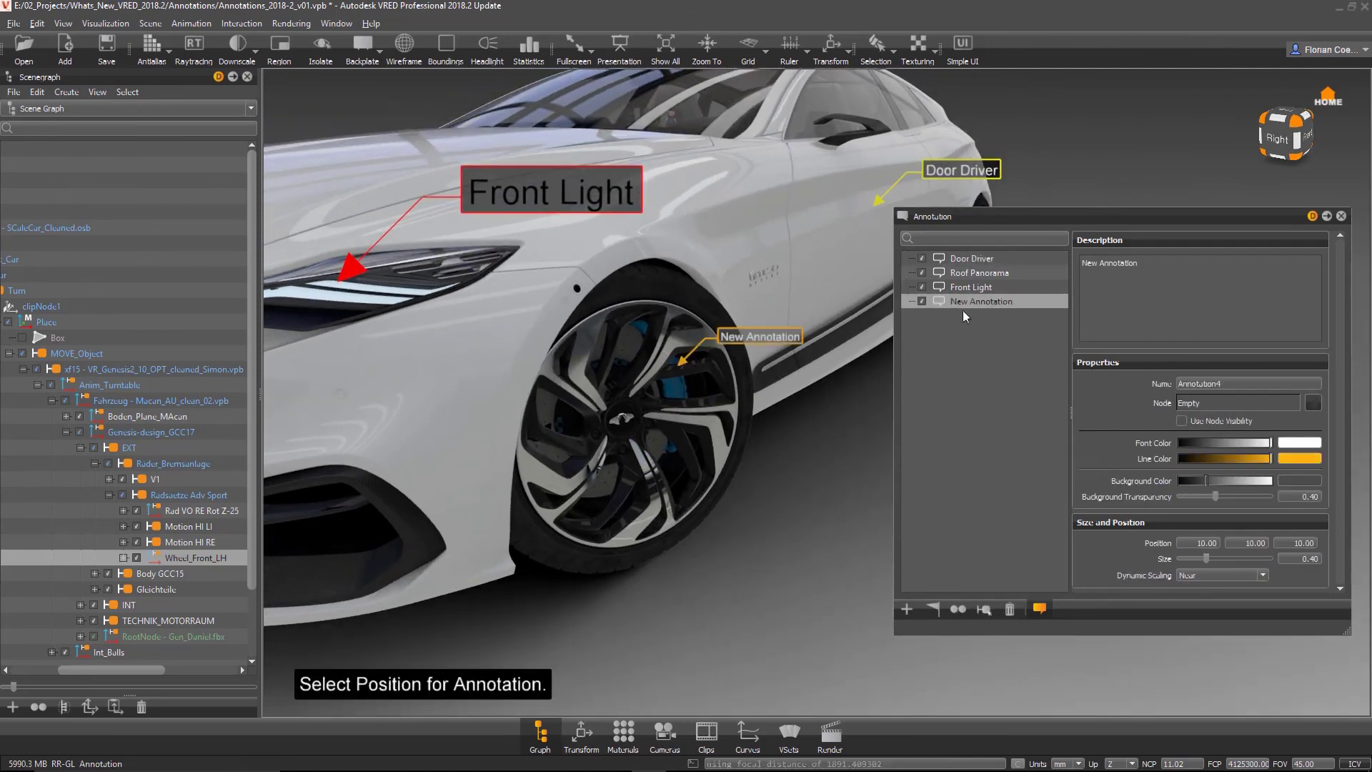
pyautogui.click(682, 343)
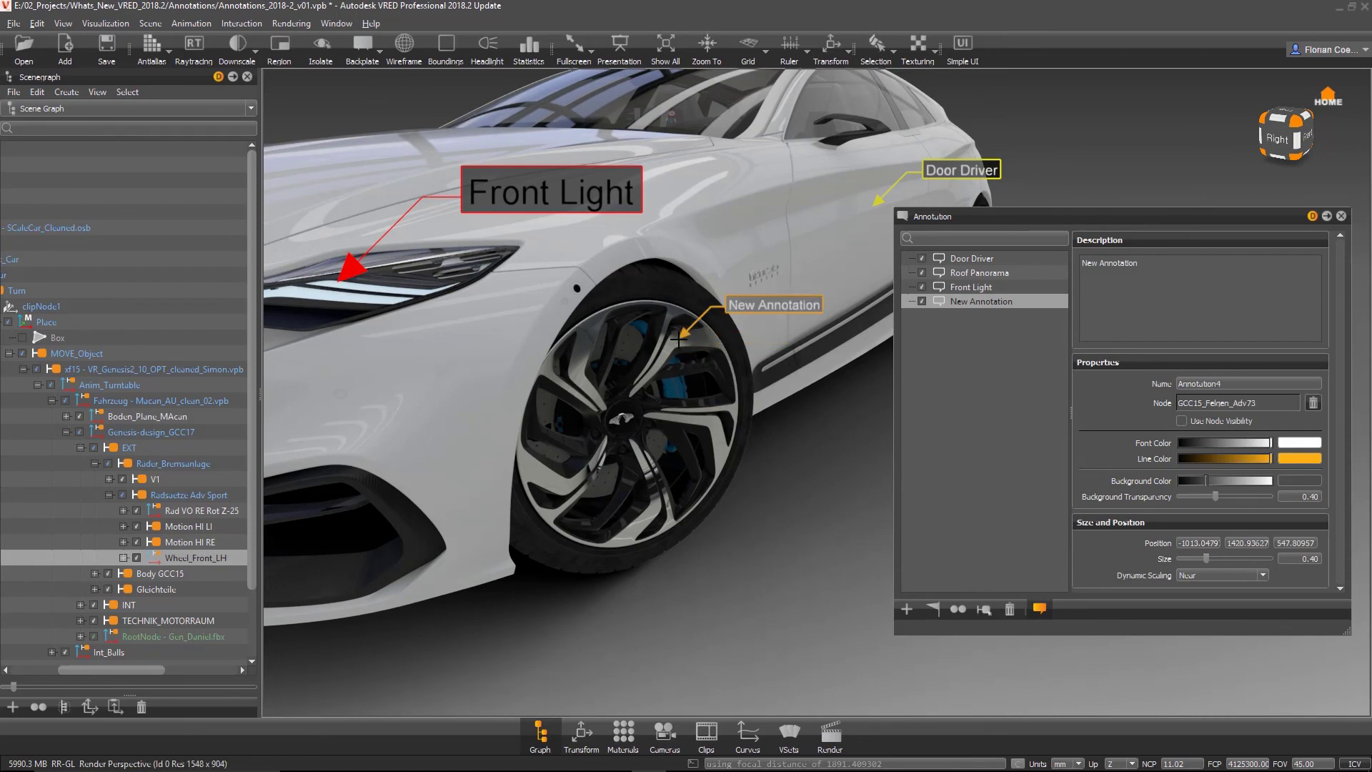
pyautogui.moveTo(731, 378)
pyautogui.mouseDown()
pyautogui.moveTo(627, 376)
pyautogui.moveTo(659, 385)
pyautogui.mouseUp()
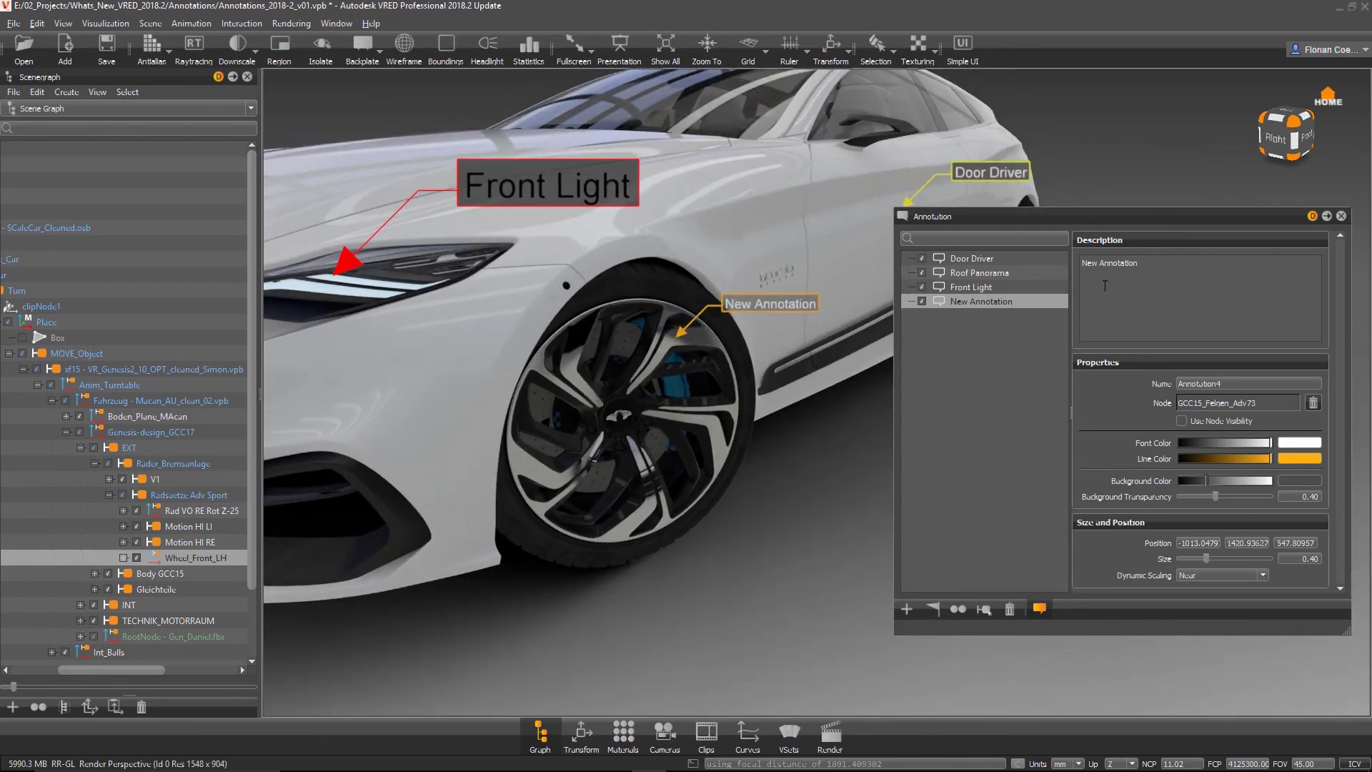
# Rename the new annotation to 'Wheel' and enlarge its size to 0.866
pyautogui.click(1162, 264)
pyautogui.moveTo(1165, 267); pyautogui.dragTo(1081, 264)
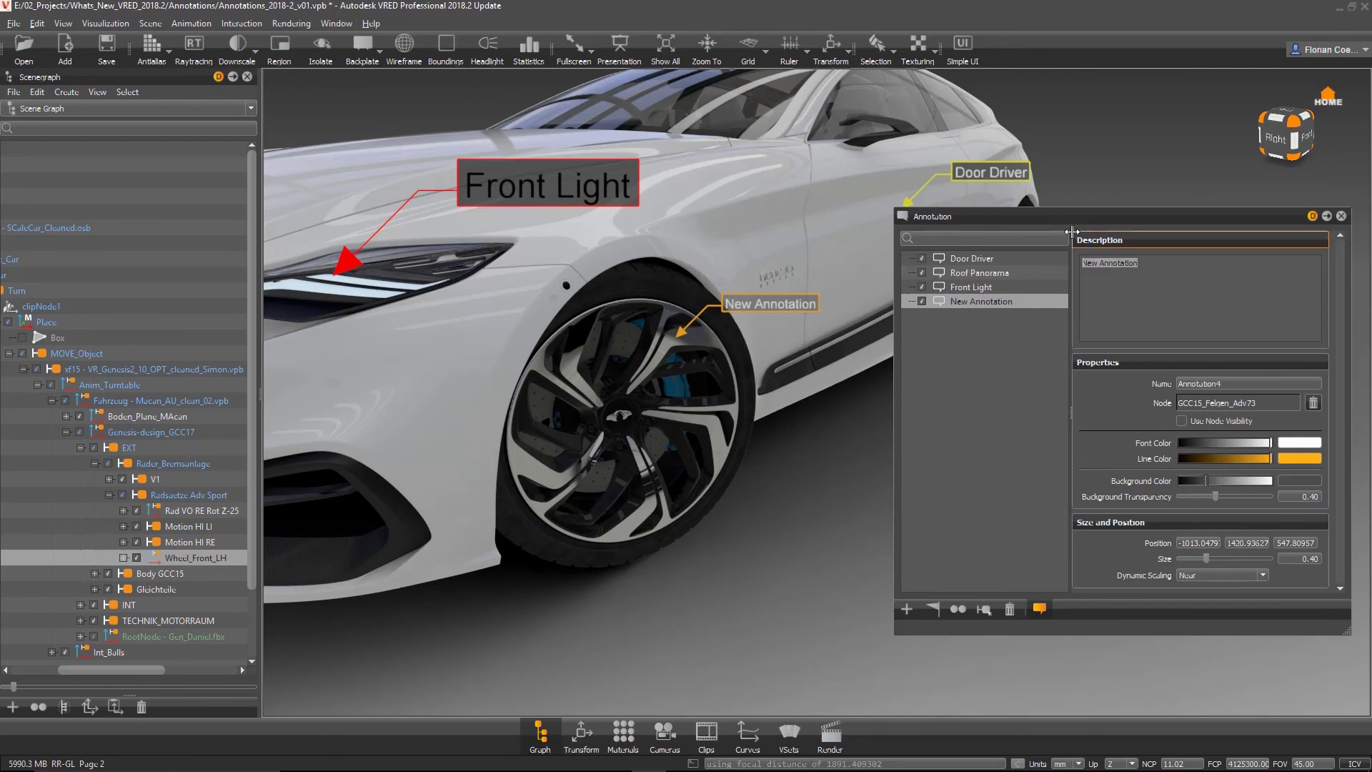
pyautogui.write('Wheel')
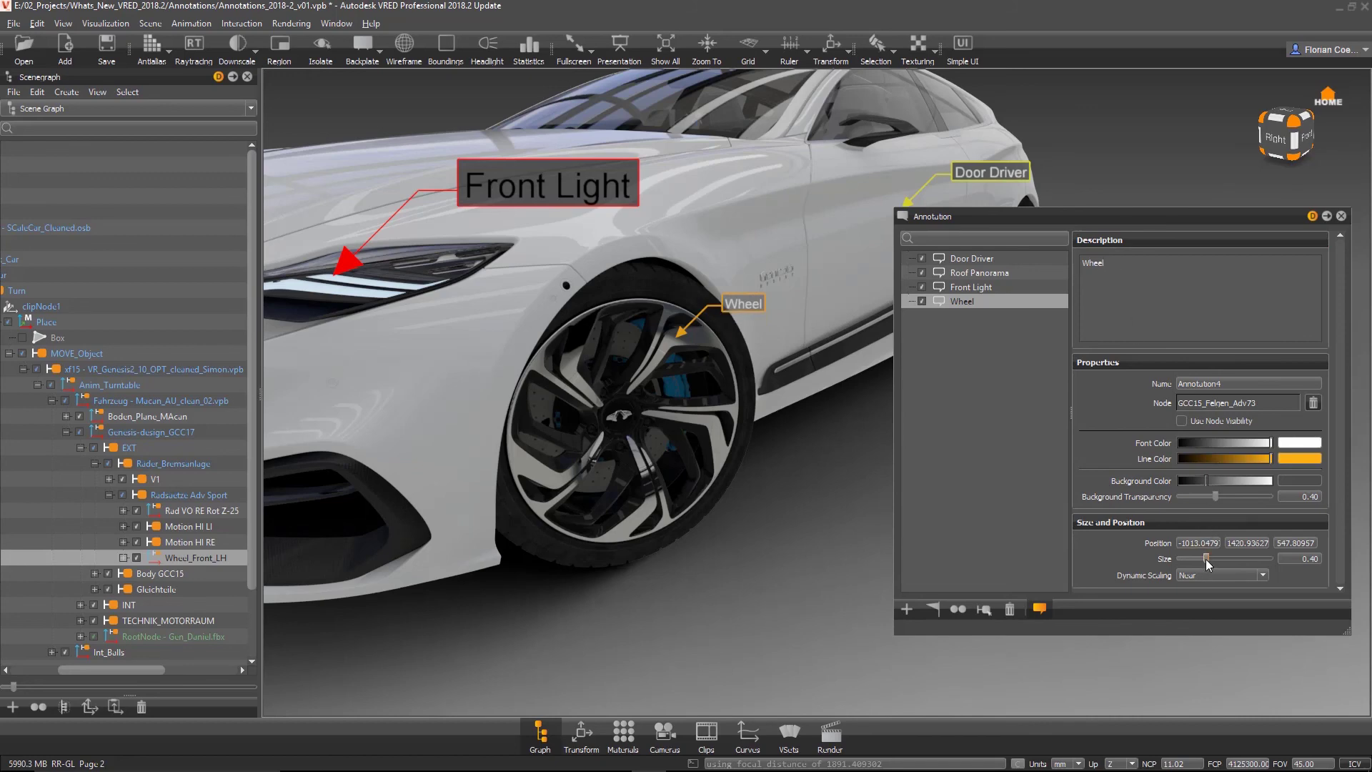
pyautogui.moveTo(1206, 559); pyautogui.dragTo(1256, 559)
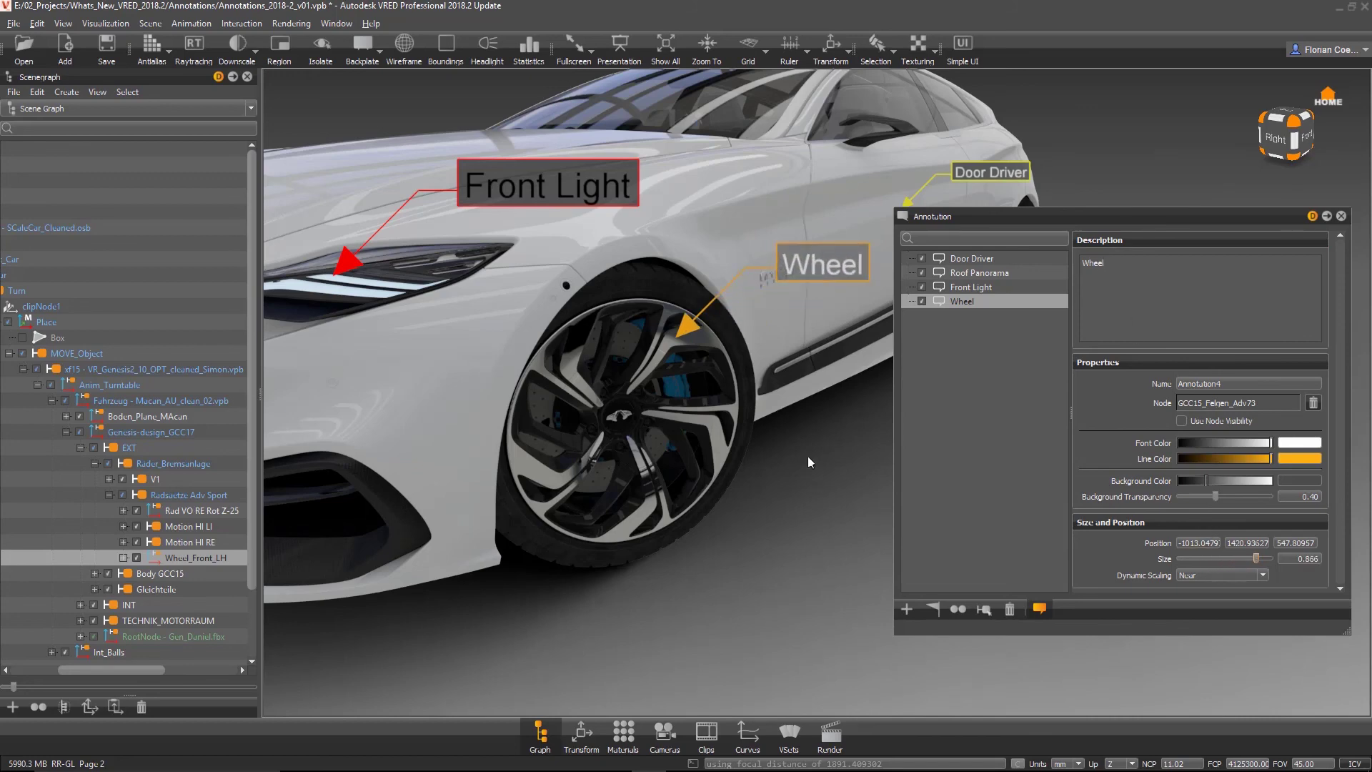
pyautogui.moveTo(810, 461); pyautogui.dragTo(603, 533)
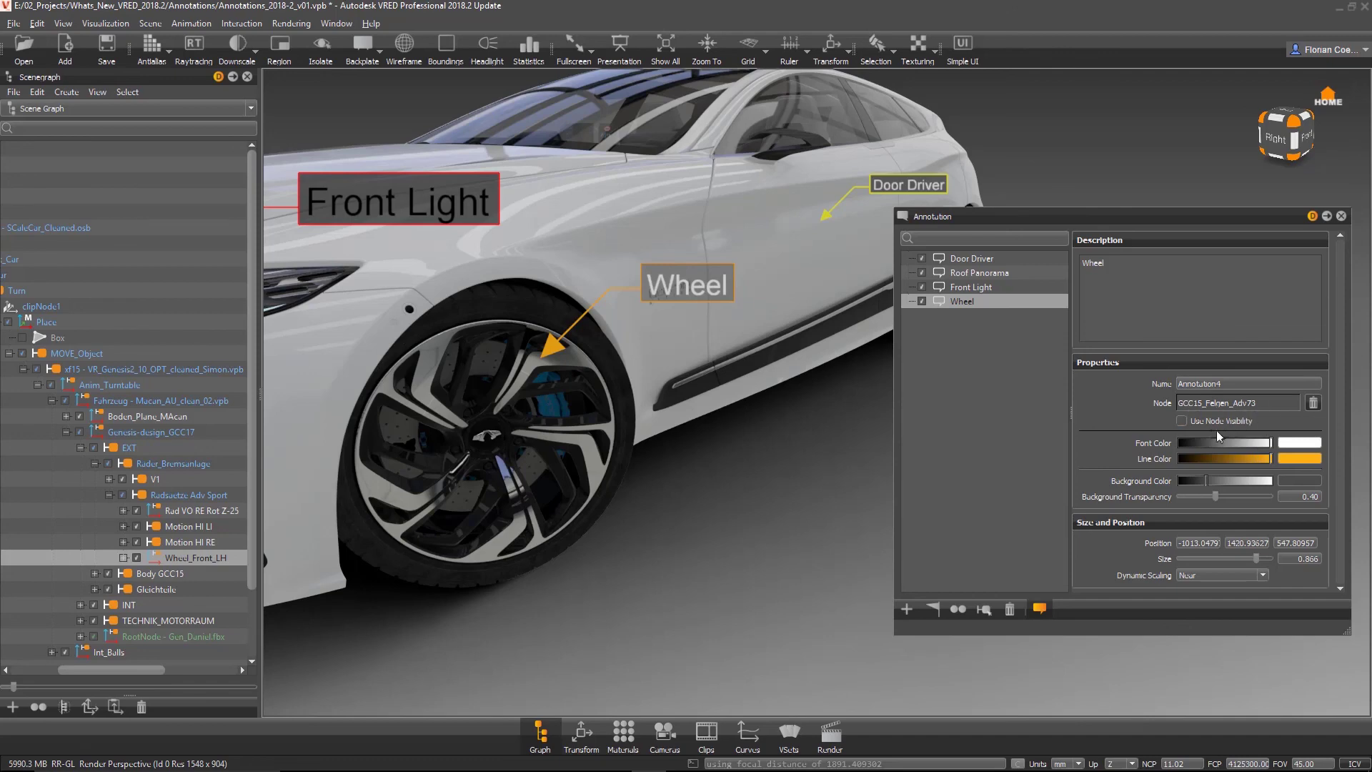
# Link the Wheel annotation to the Wheel_Front_LH node so it follows that node's visibility
pyautogui.click(1184, 421)
pyautogui.keyDown('ctrl'); pyautogui.keyDown('shift'); pyautogui.click(430, 395); pyautogui.keyUp('shift'); pyautogui.keyUp('ctrl')
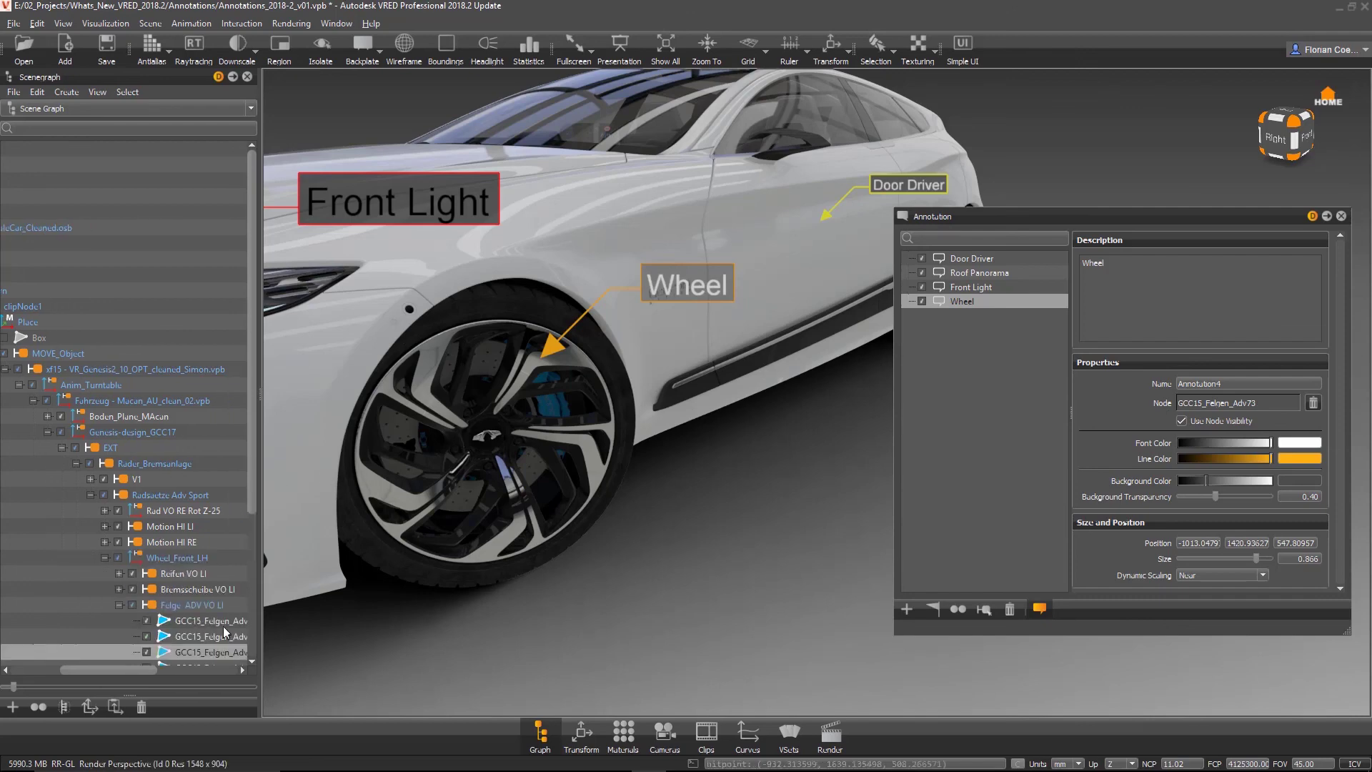
pyautogui.click(169, 558)
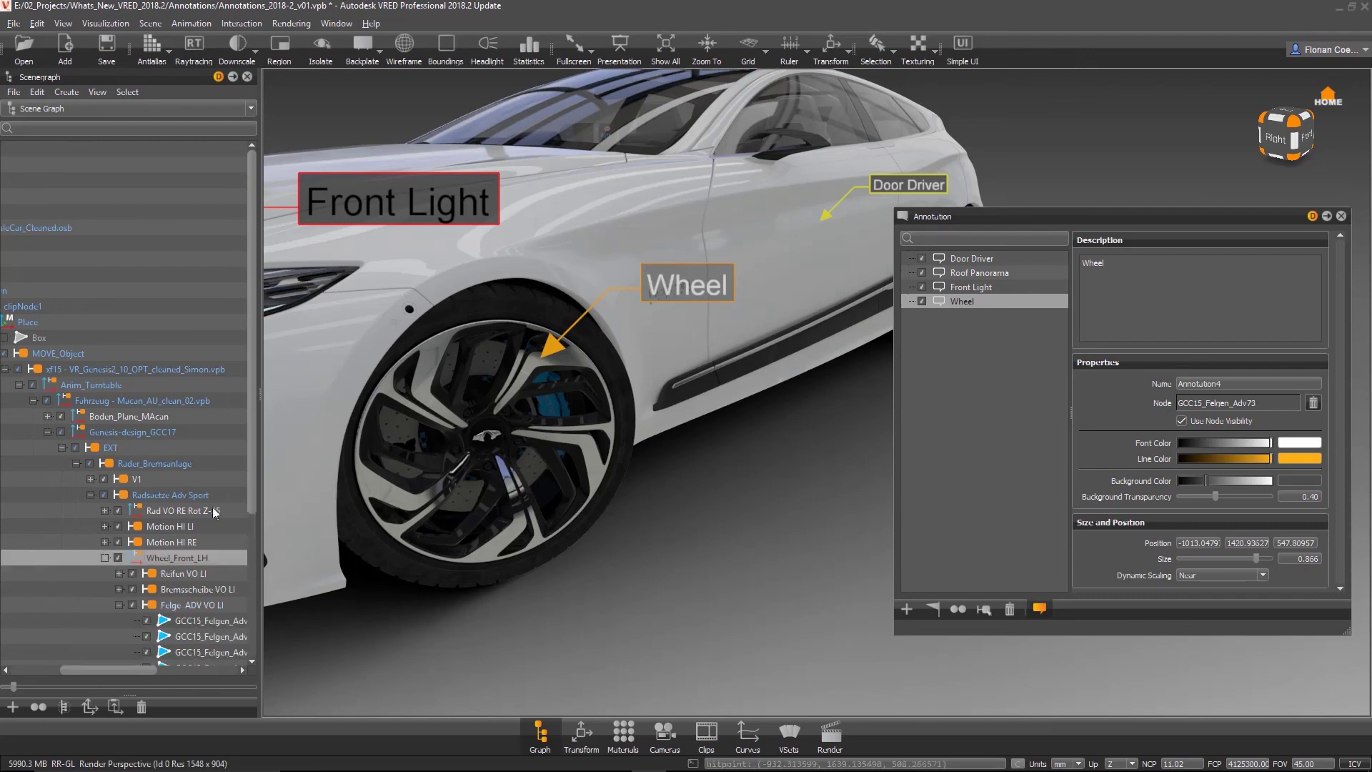
pyautogui.click(404, 45)
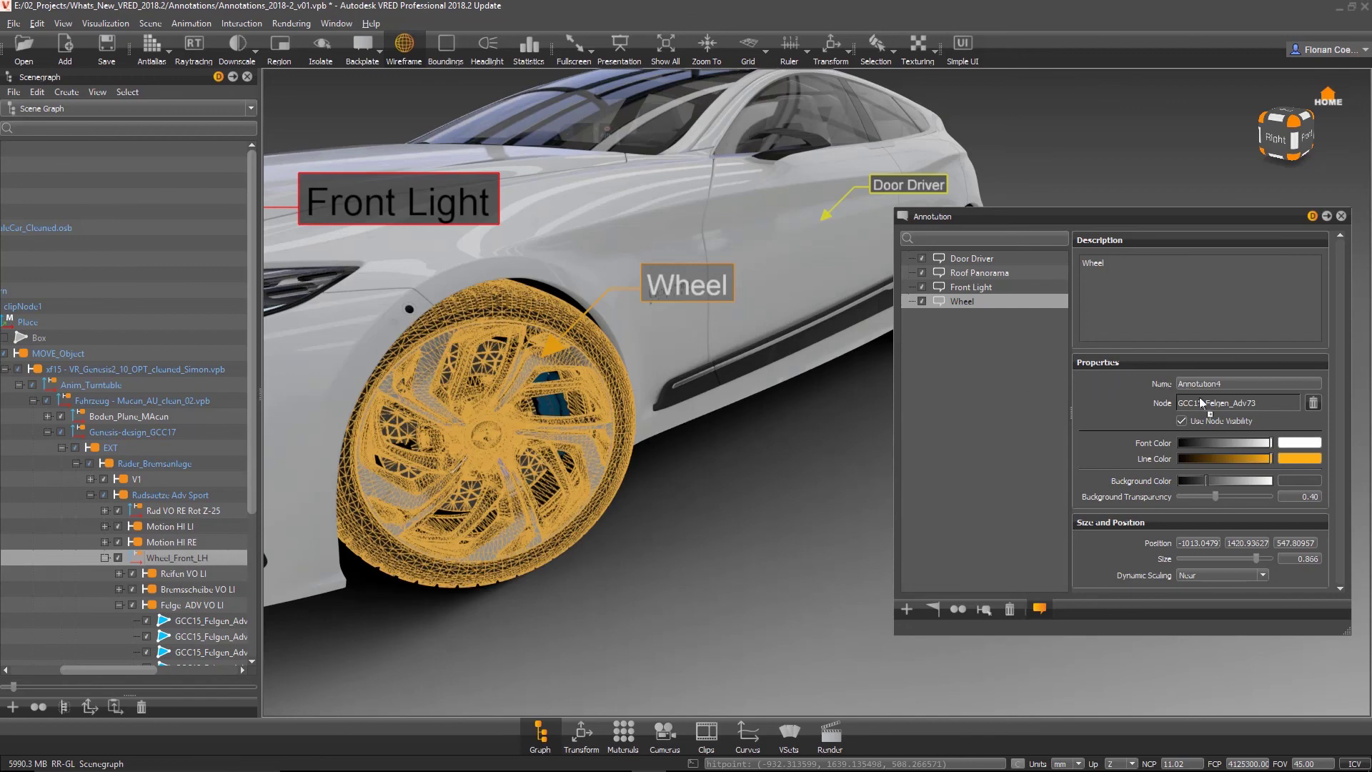
pyautogui.click(1260, 402)
pyautogui.click(403, 45)
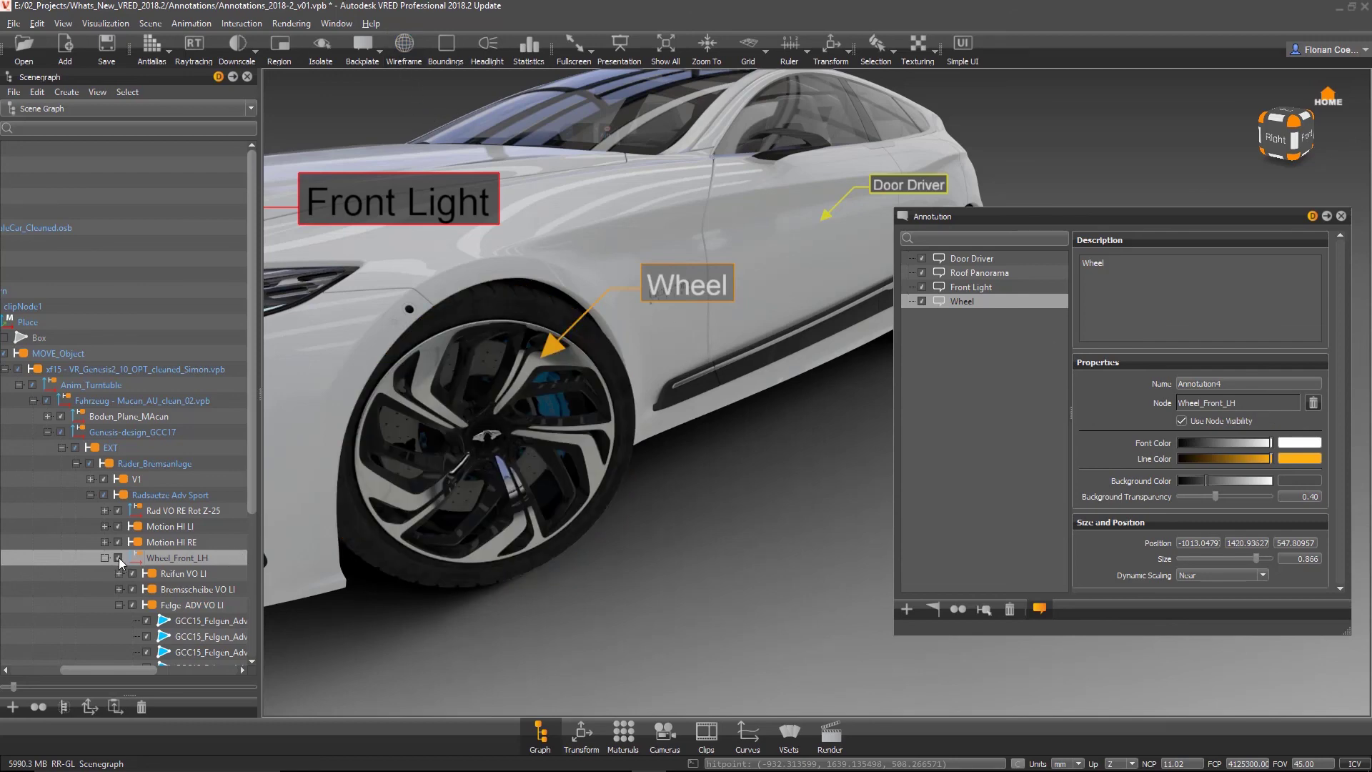
# Hide and re-show Wheel_Front_LH, then orbit closer to the front wheel
pyautogui.click(119, 559)
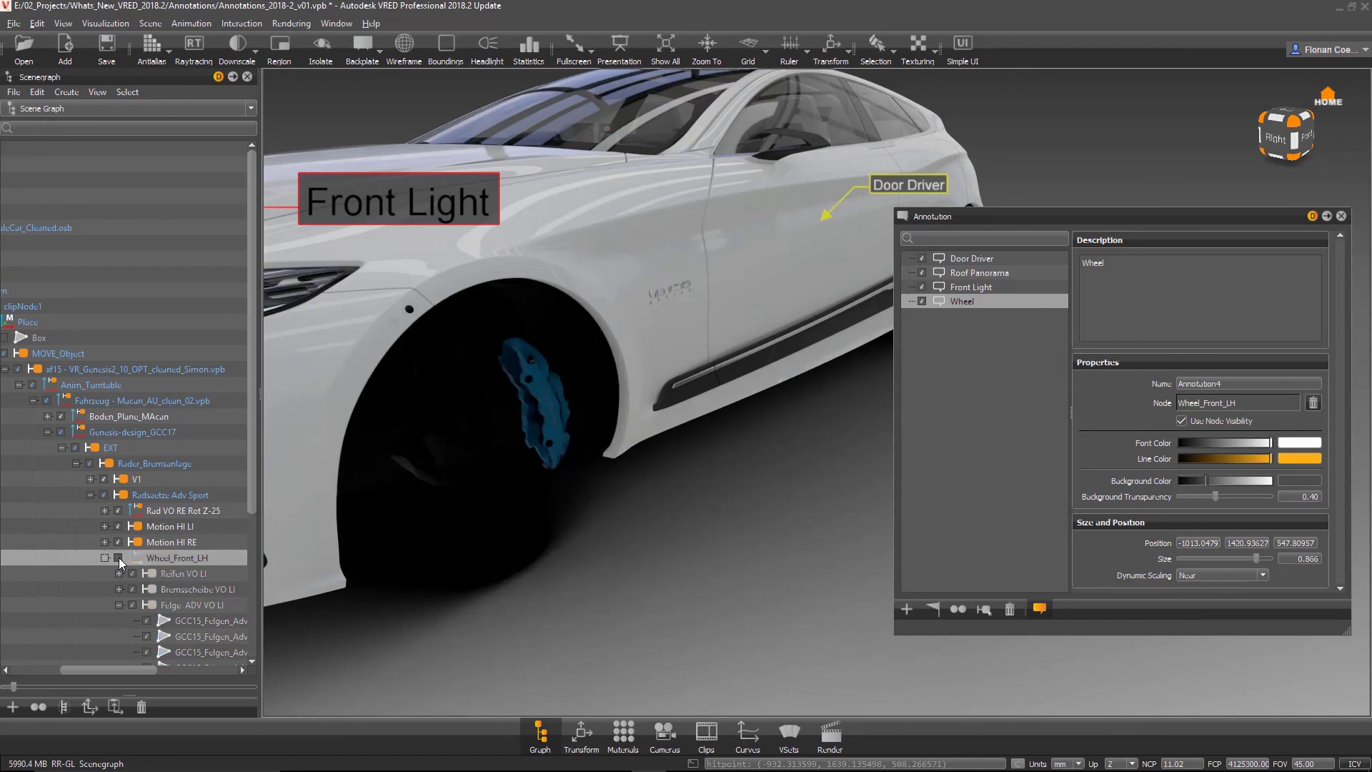
pyautogui.click(119, 557)
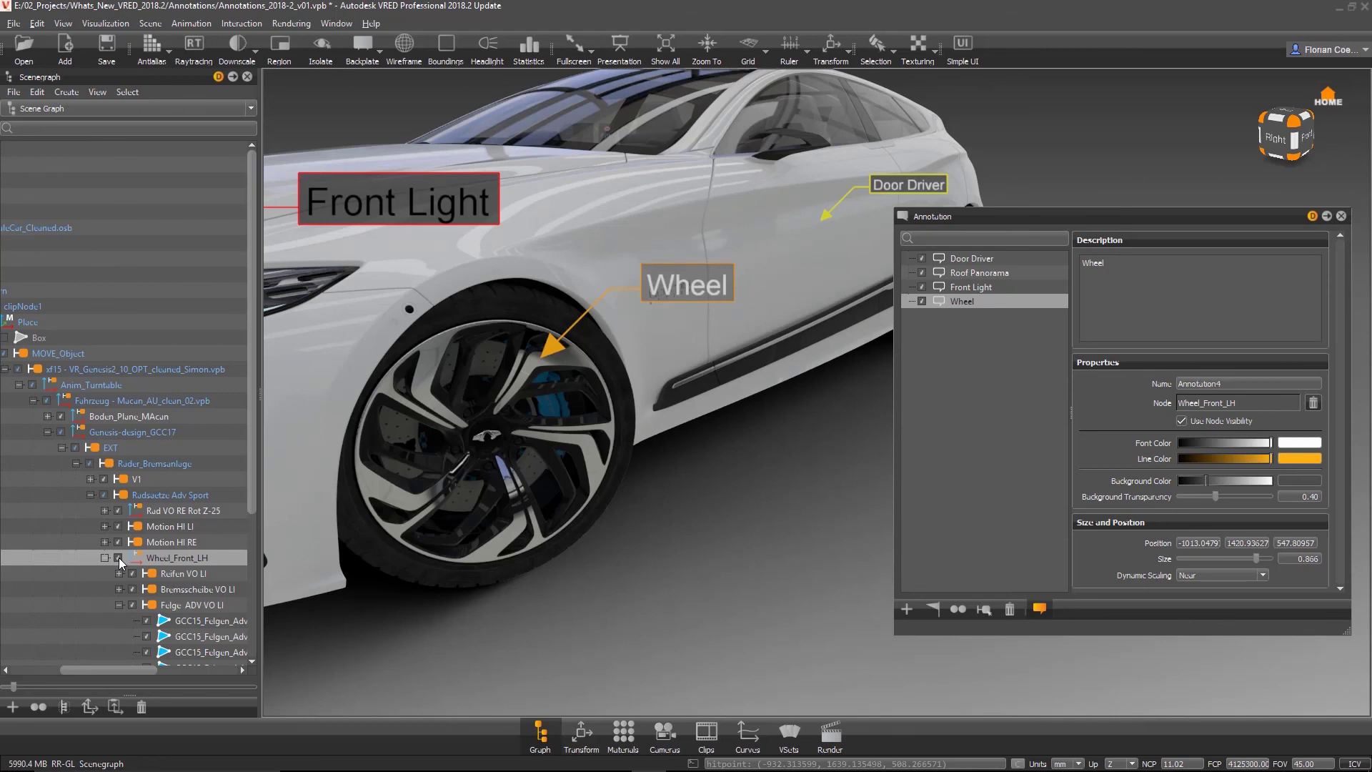
pyautogui.moveTo(464, 545)
pyautogui.mouseDown()
pyautogui.moveTo(554, 523)
pyautogui.moveTo(611, 533)
pyautogui.mouseUp()
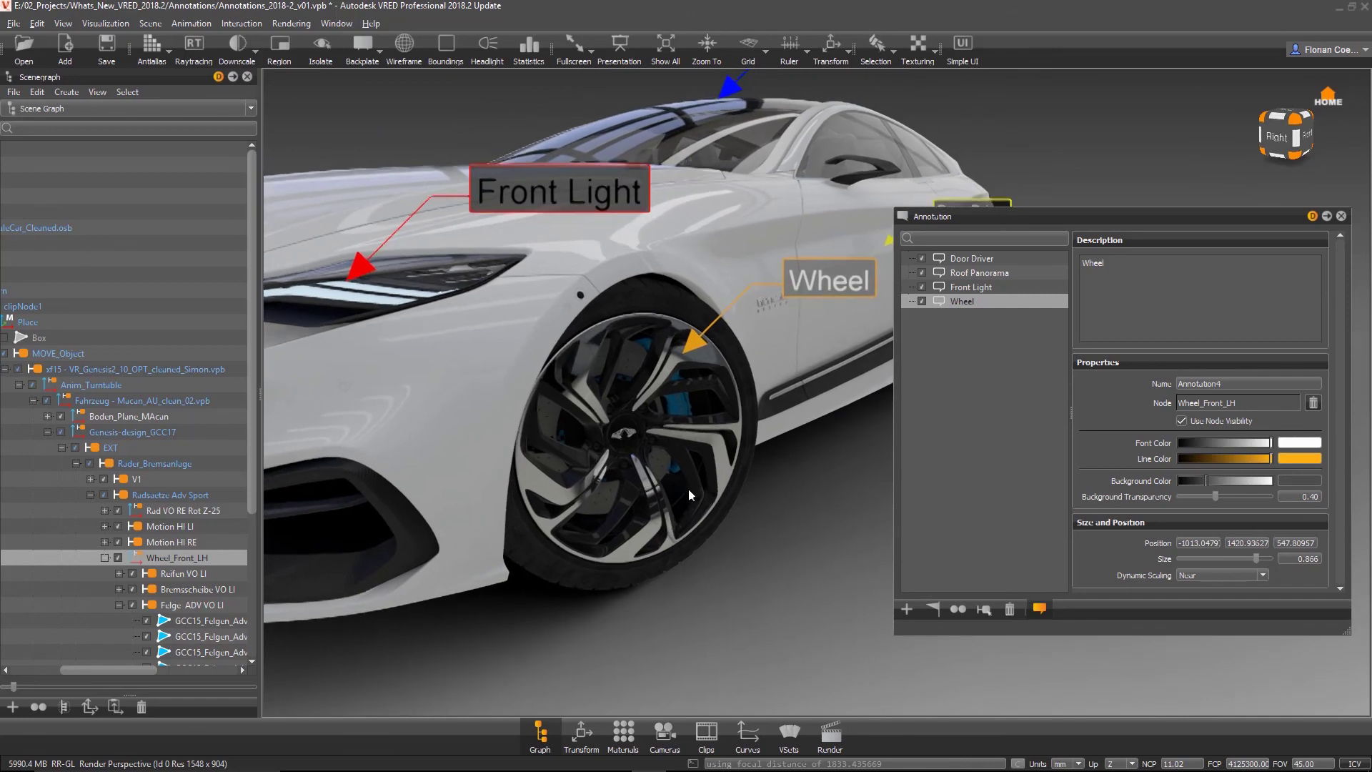
pyautogui.scroll(3, 669, 523)
pyautogui.scroll(1, 669, 524)
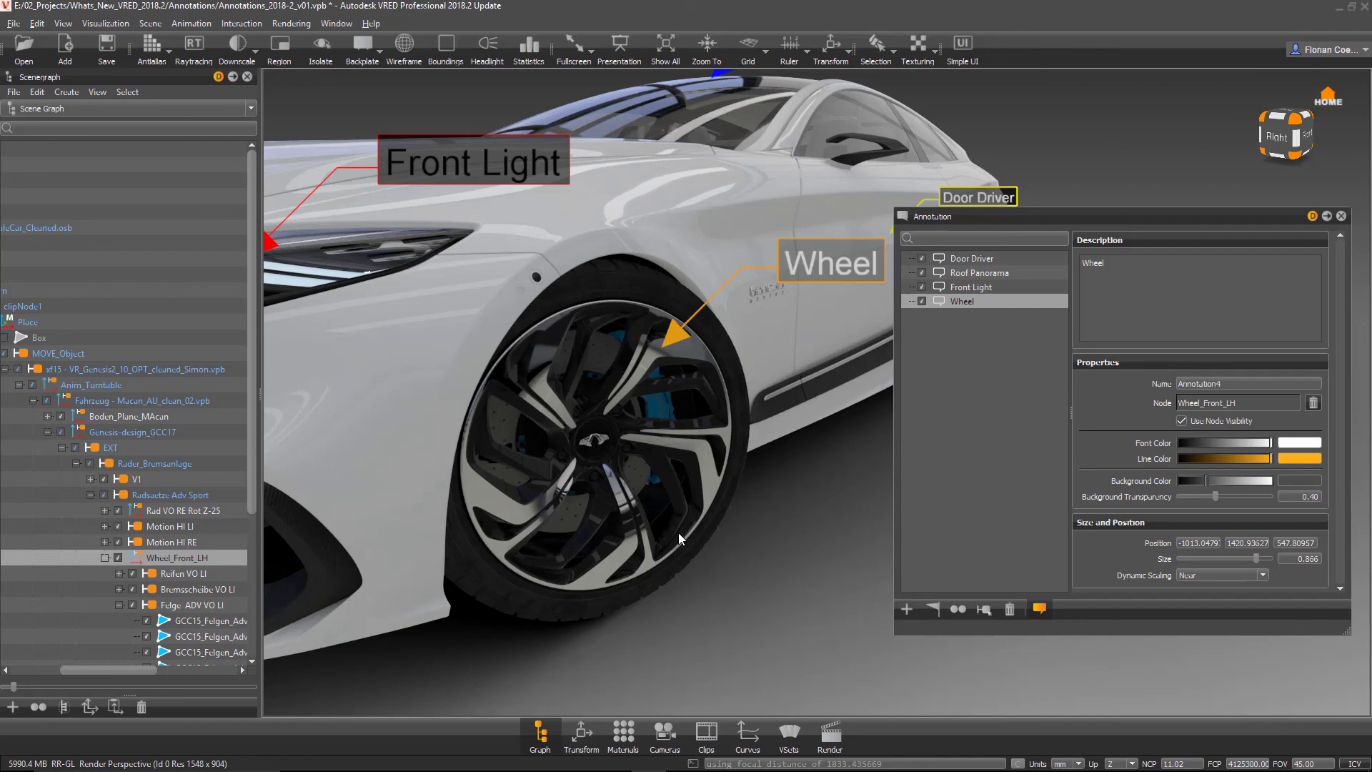
pyautogui.moveTo(674, 499); pyautogui.dragTo(653, 438)
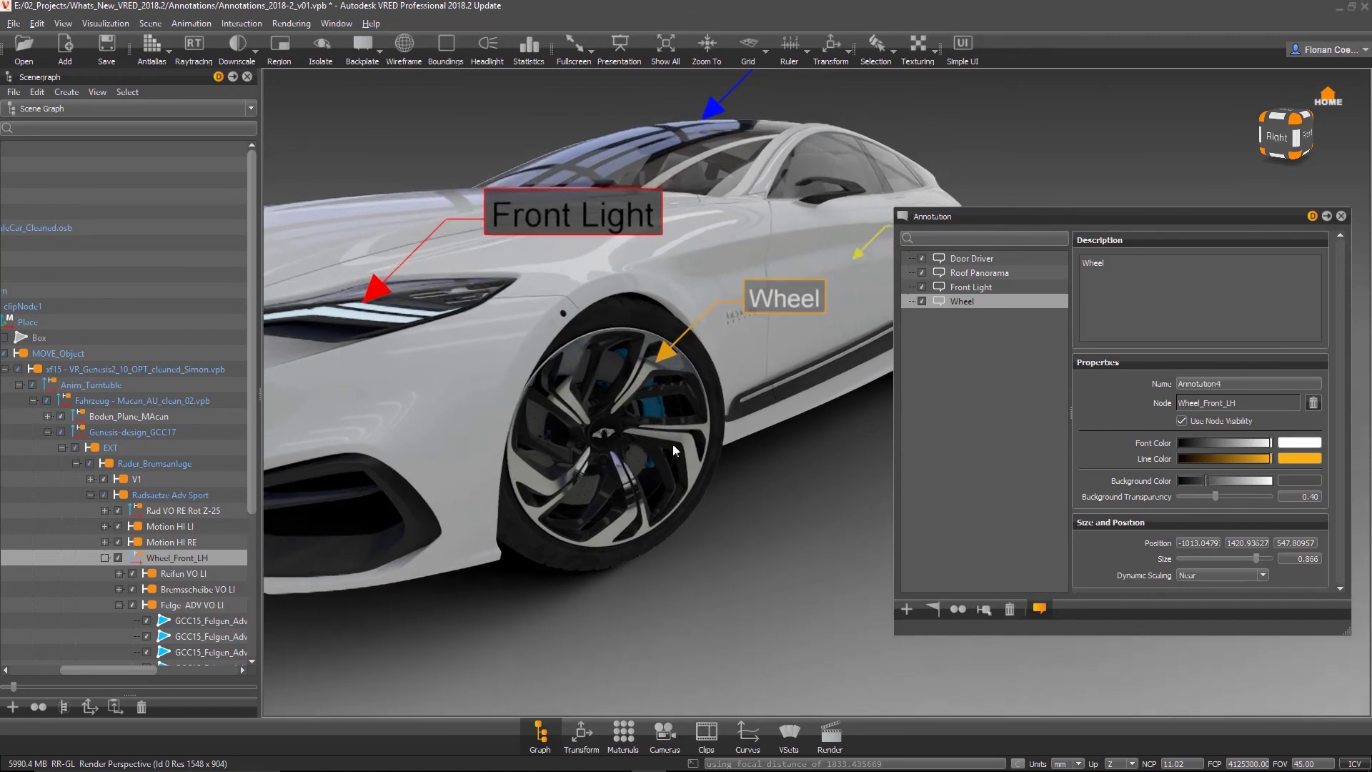
# Set the Wheel annotation's font color to green
pyautogui.moveTo(654, 439); pyautogui.dragTo(685, 440)
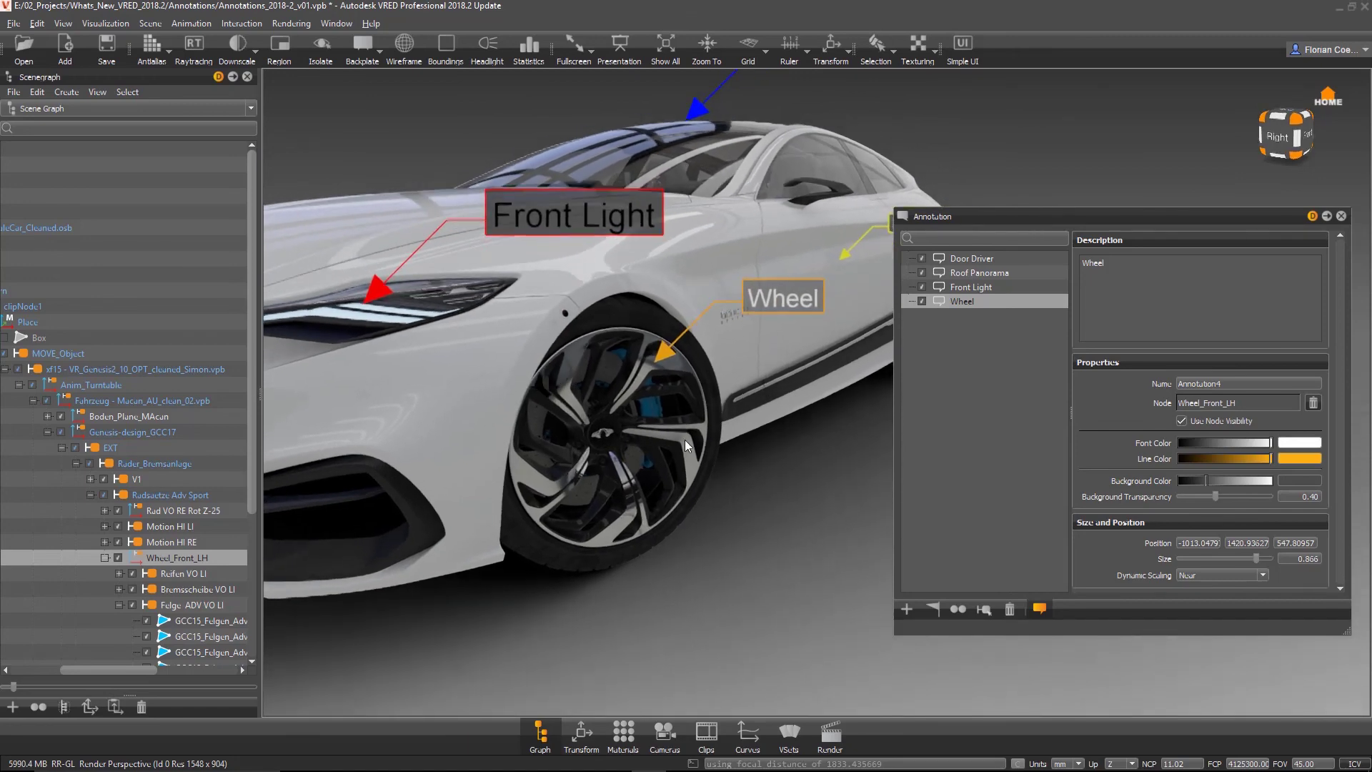
pyautogui.click(1293, 442)
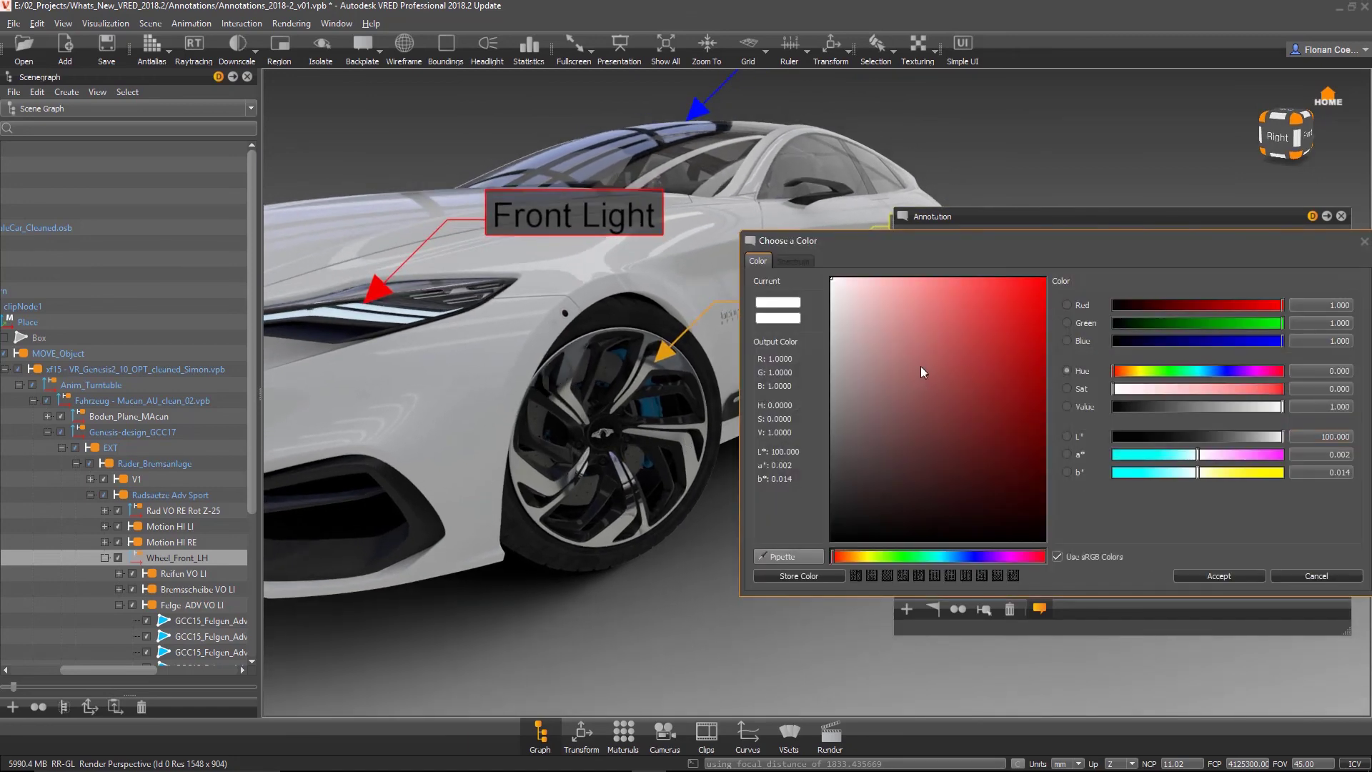
pyautogui.moveTo(921, 365); pyautogui.dragTo(1055, 251)
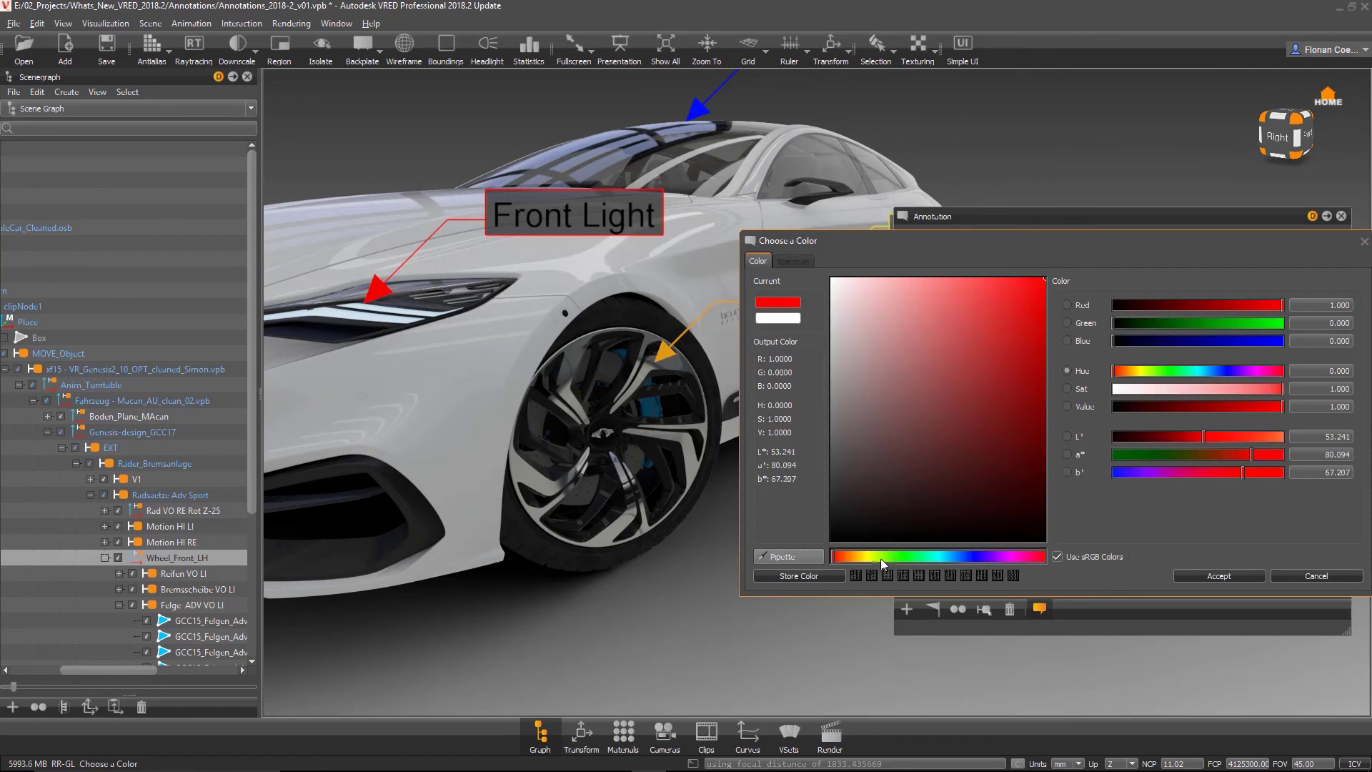
pyautogui.moveTo(881, 559); pyautogui.dragTo(905, 556)
pyautogui.click(1220, 575)
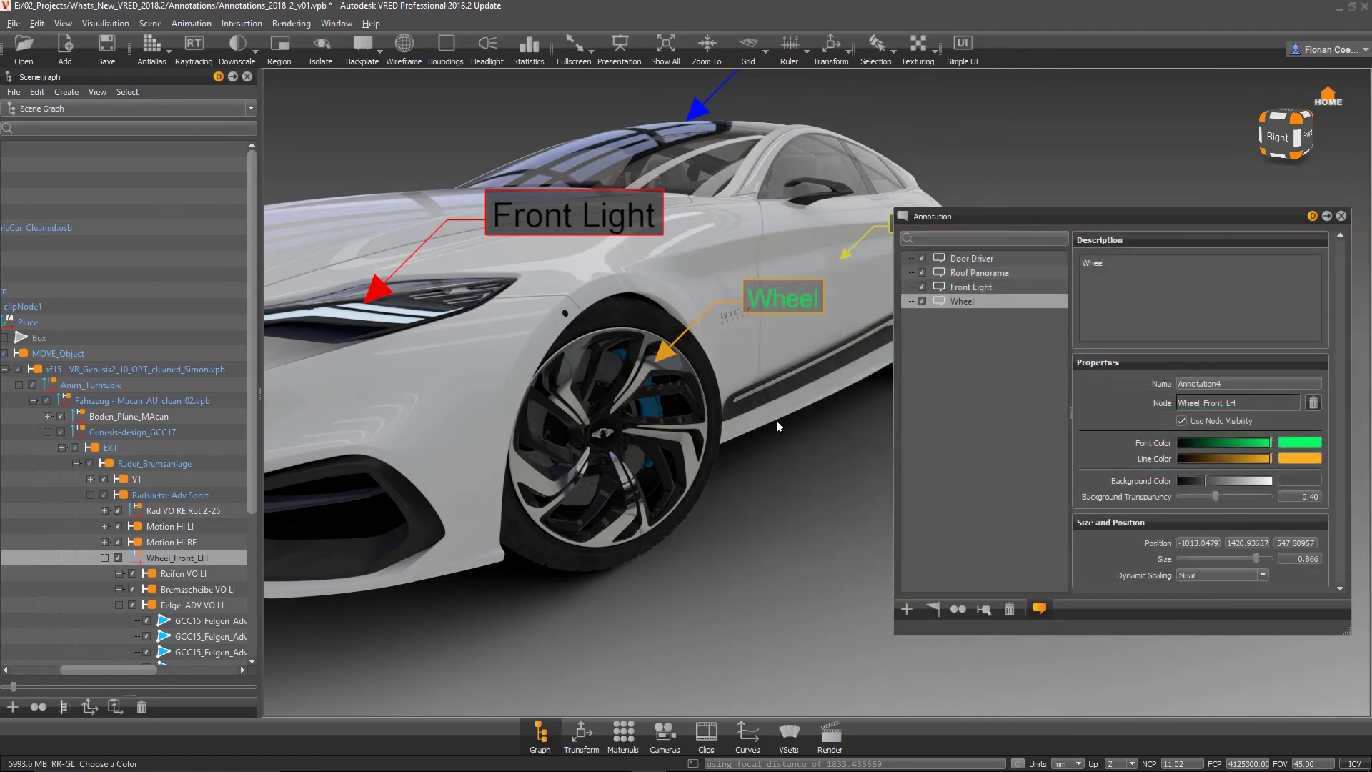
pyautogui.scroll(5, 744, 426)
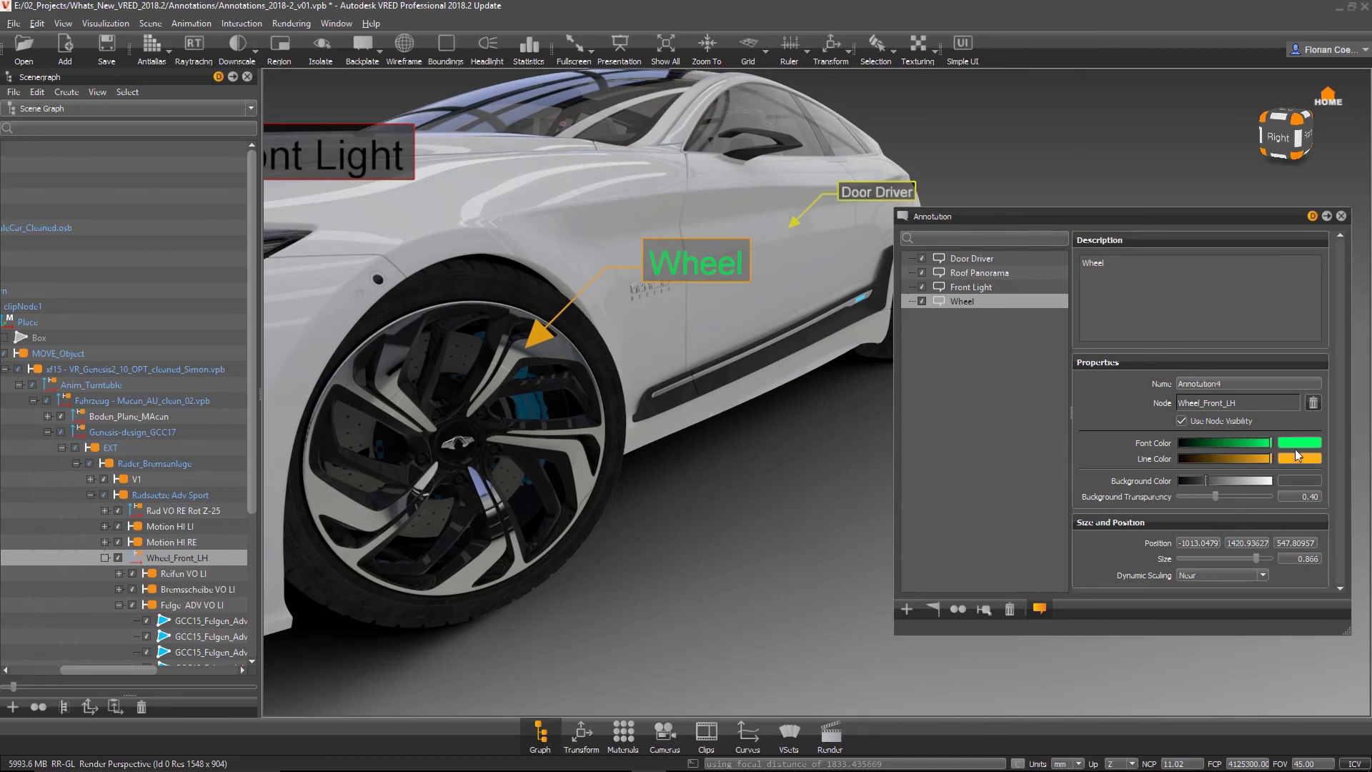
# Set the Wheel annotation's line color to red
pyautogui.click(1298, 456)
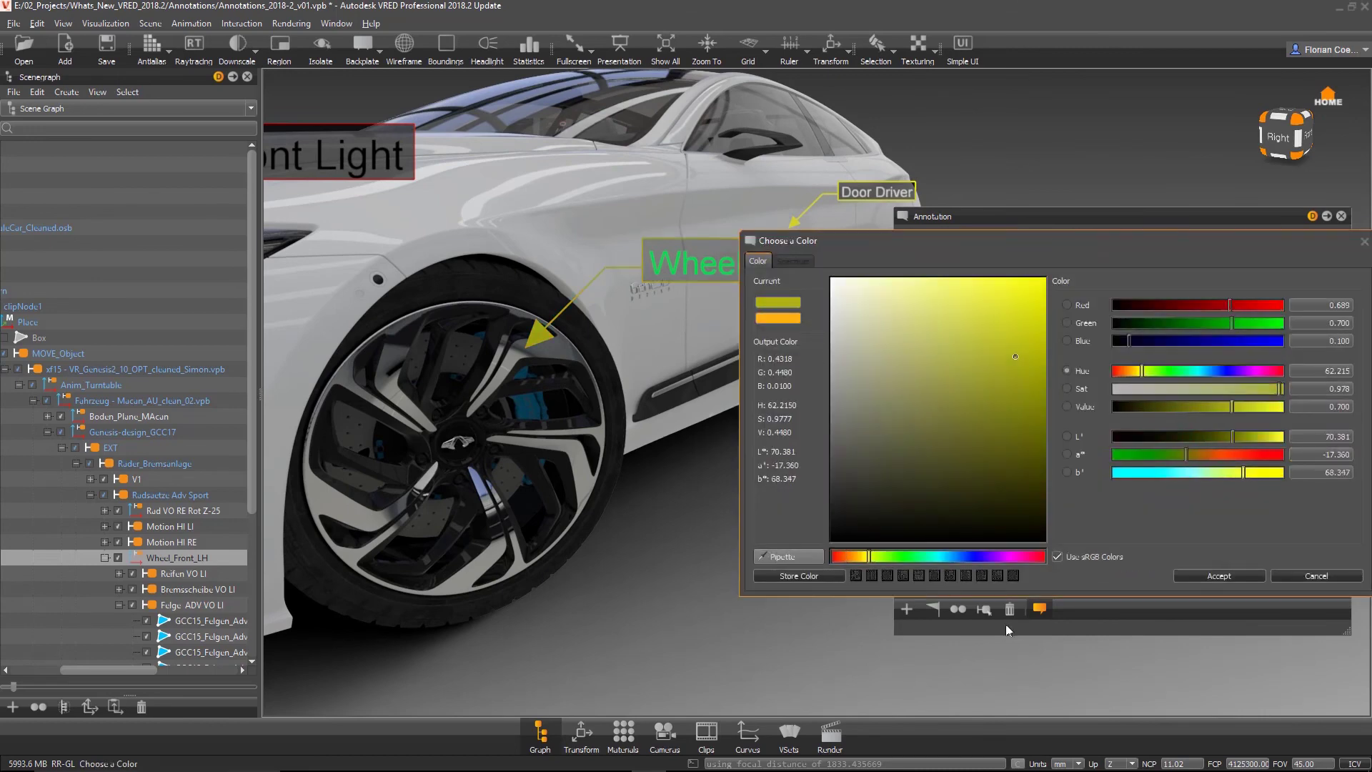
pyautogui.click(1043, 557)
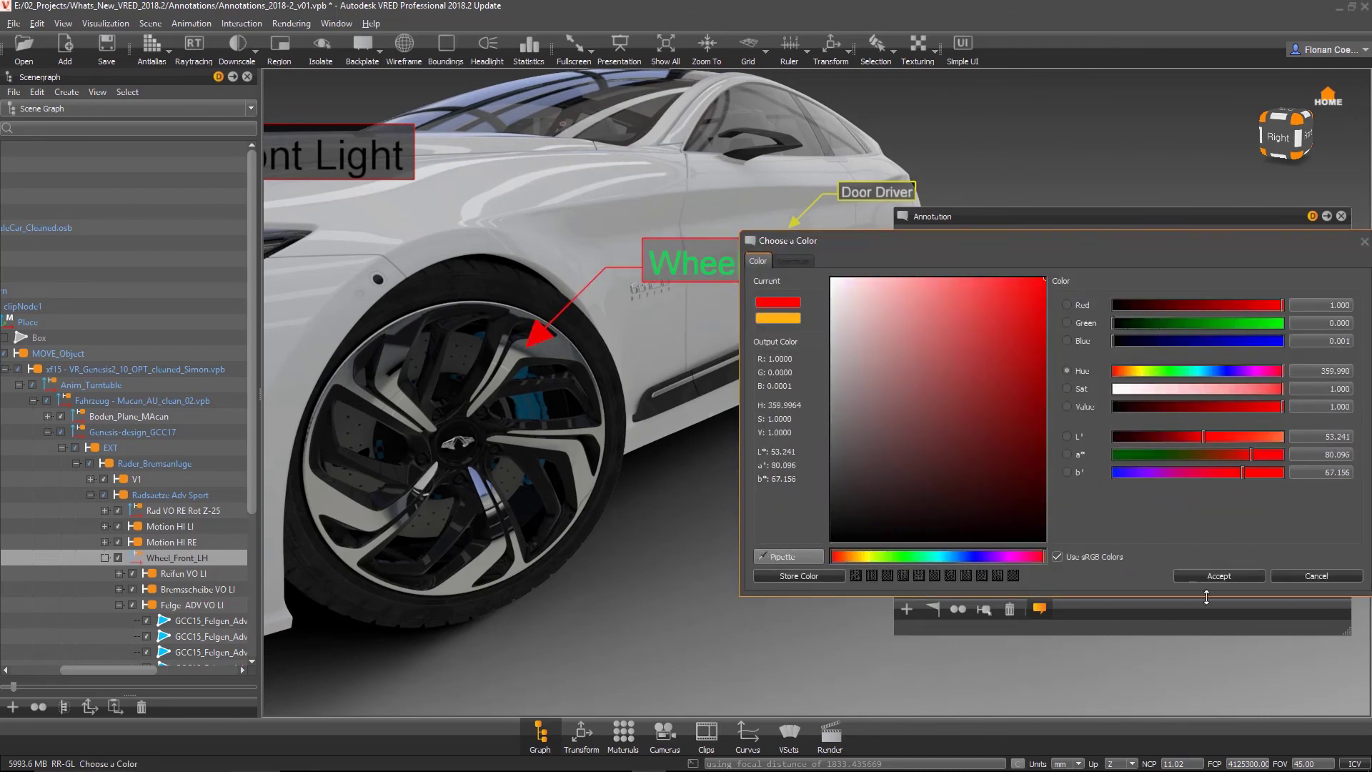
pyautogui.click(1208, 576)
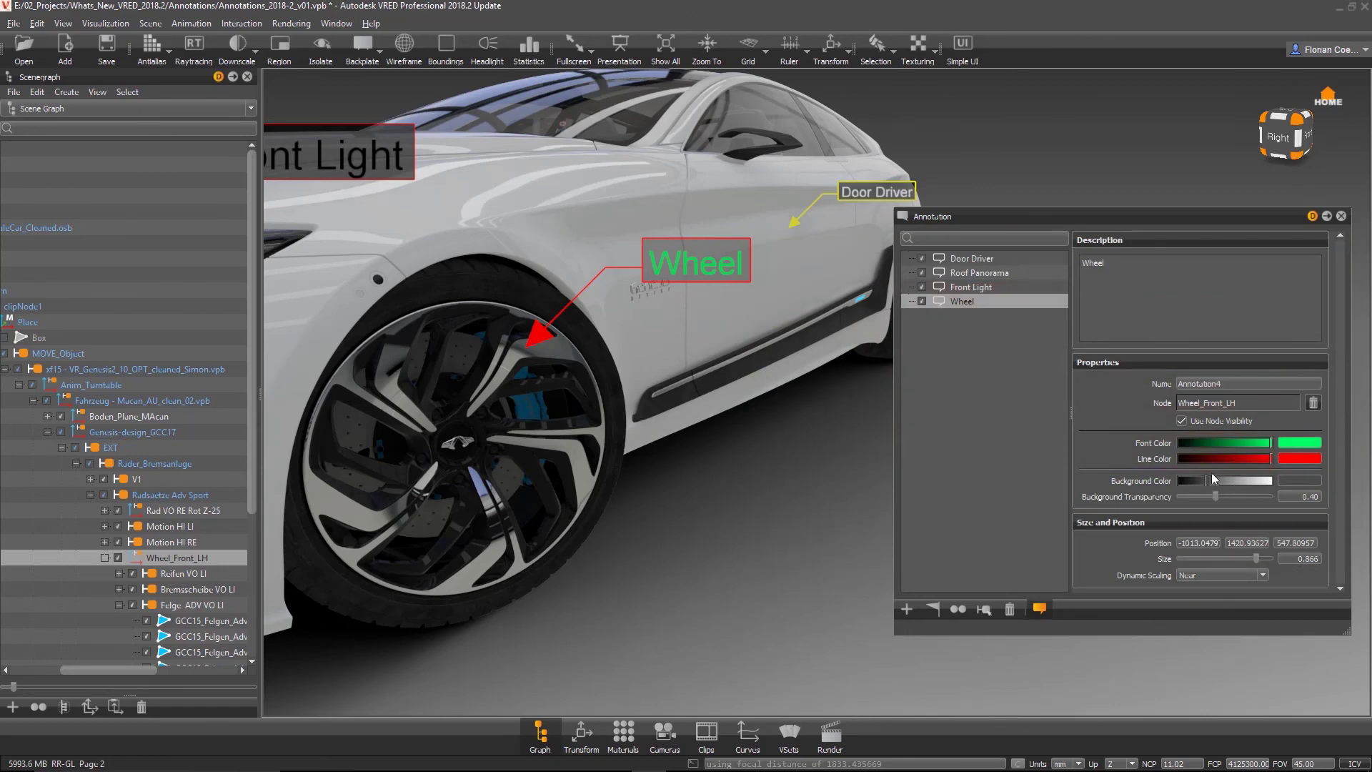
# Give the Wheel label a fully opaque blue background
pyautogui.click(1290, 483)
pyautogui.click(975, 556)
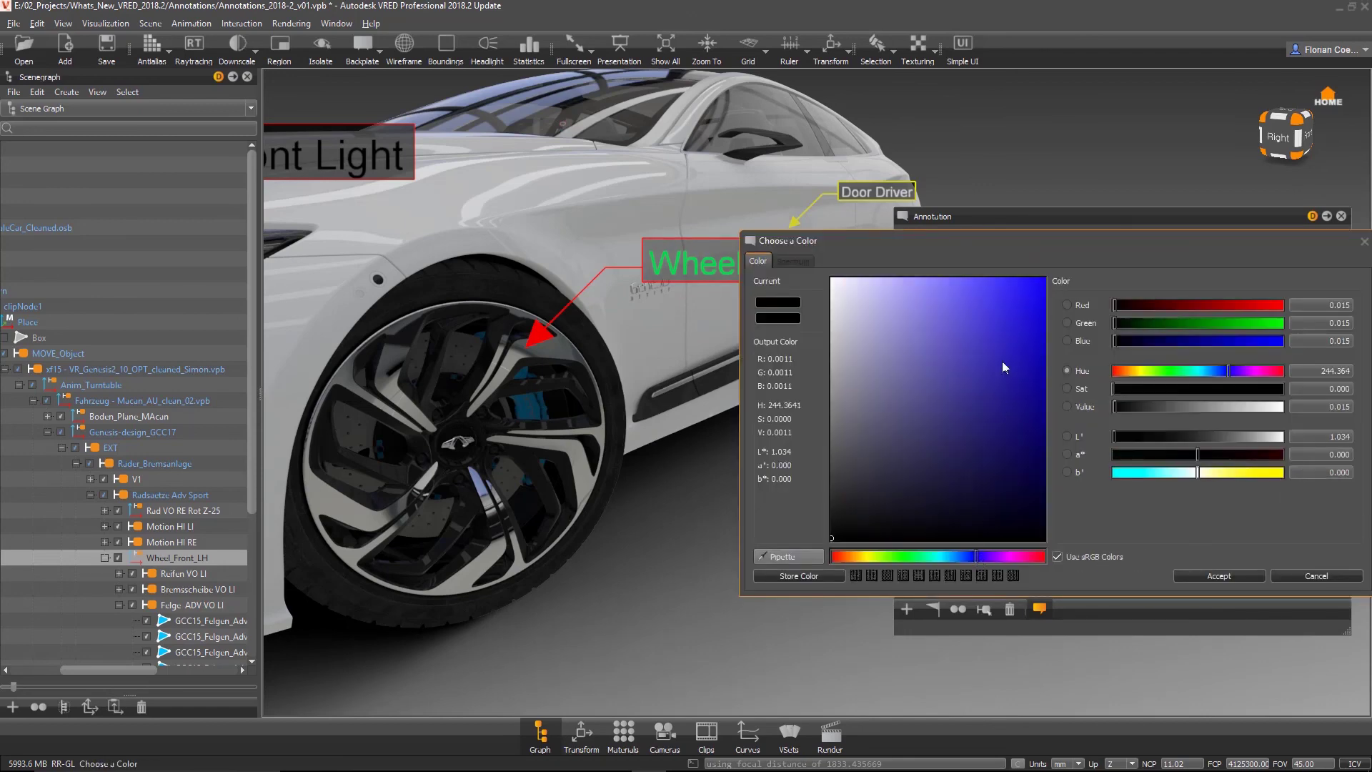
pyautogui.moveTo(1002, 361); pyautogui.dragTo(1048, 277)
pyautogui.click(1179, 576)
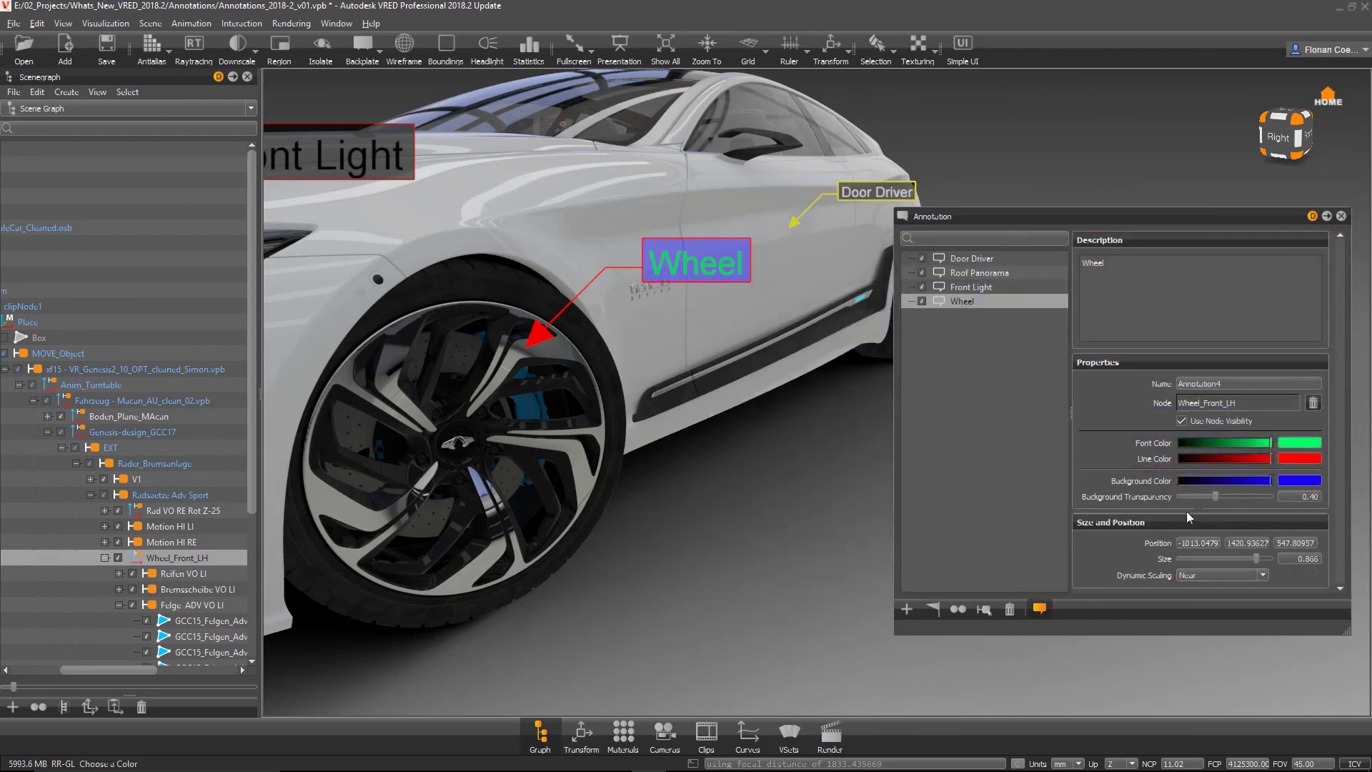
pyautogui.moveTo(1217, 499)
pyautogui.mouseDown()
pyautogui.moveTo(1178, 501)
pyautogui.moveTo(1284, 496)
pyautogui.moveTo(1174, 505)
pyautogui.mouseUp()
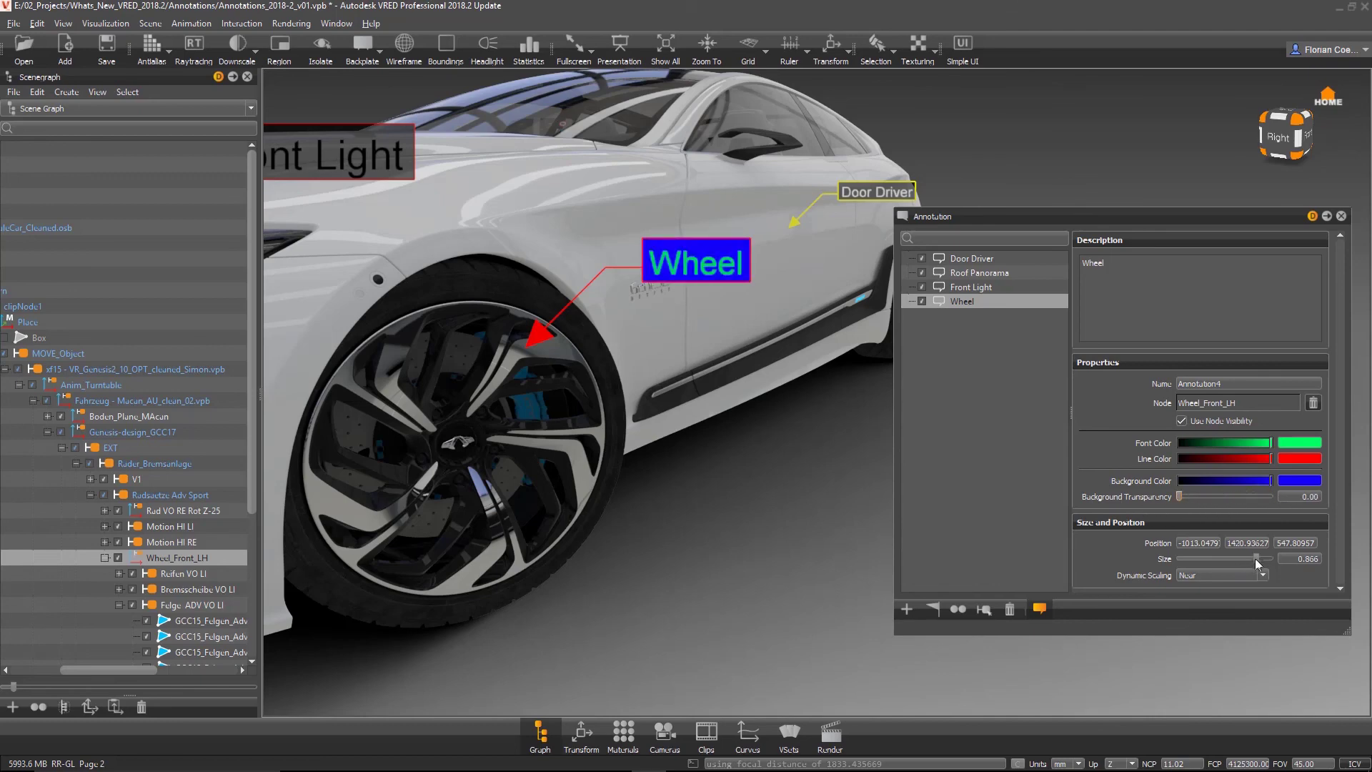
# Enlarge the Wheel label to size 0.993 and re-orbit to a higher front view
pyautogui.moveTo(1256, 558); pyautogui.dragTo(1270, 552)
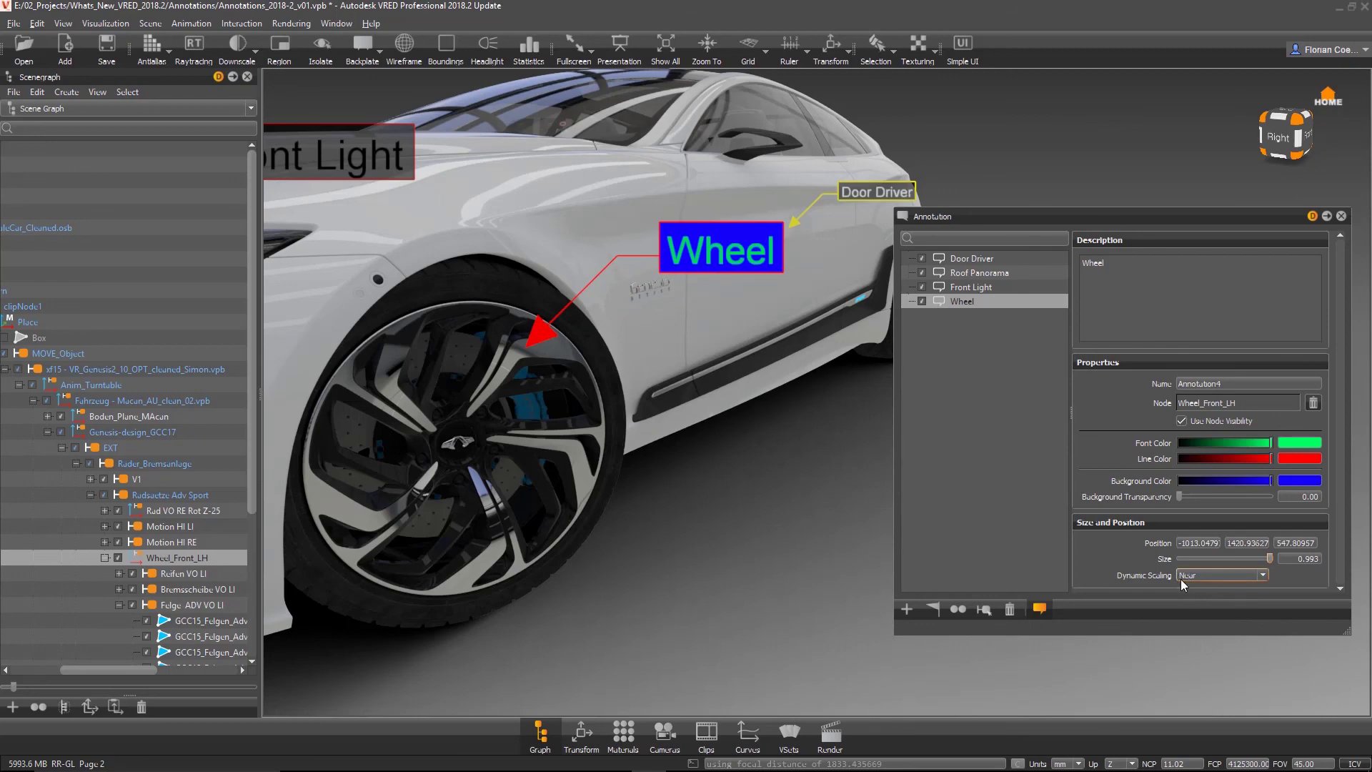
pyautogui.moveTo(597, 387)
pyautogui.mouseDown()
pyautogui.moveTo(688, 345)
pyautogui.moveTo(722, 83)
pyautogui.moveTo(691, 382)
pyautogui.moveTo(710, 586)
pyautogui.moveTo(708, 501)
pyautogui.moveTo(748, 398)
pyautogui.mouseUp()
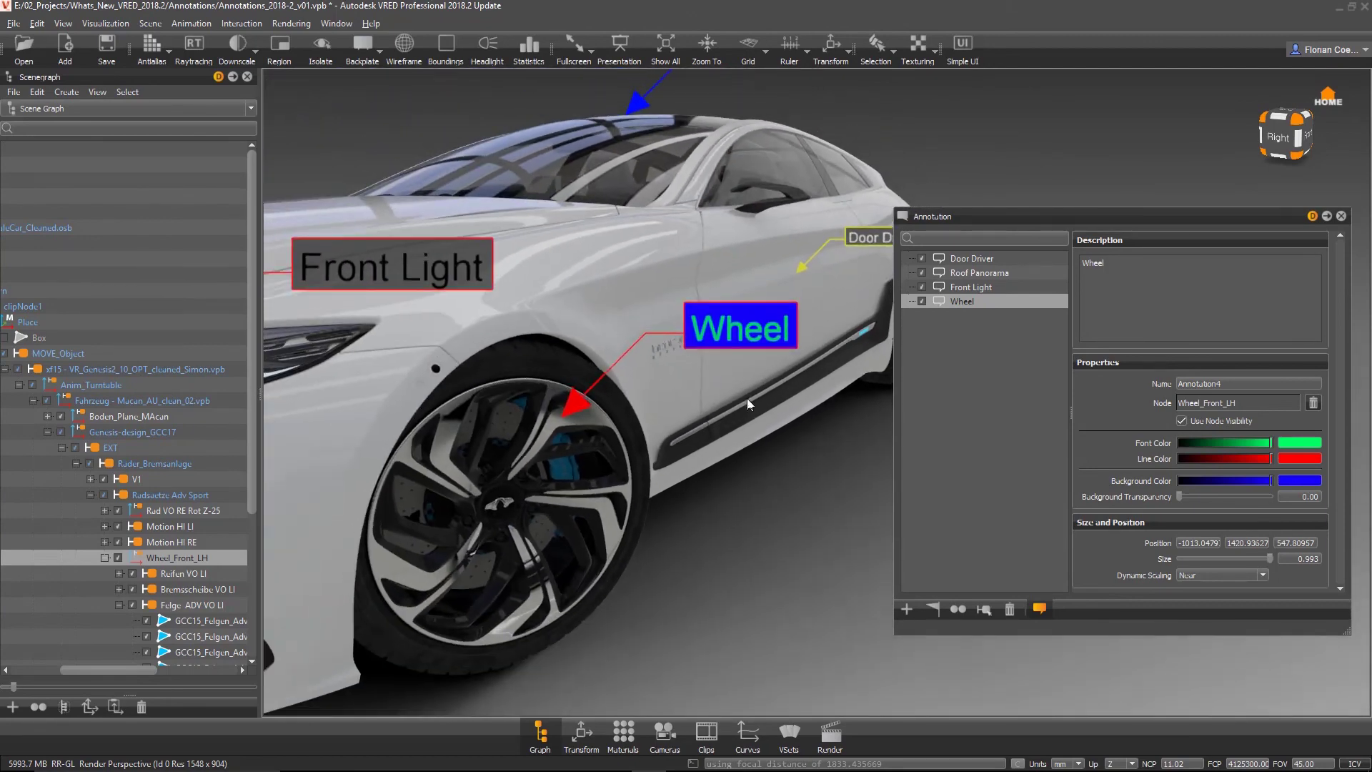
pyautogui.click(1226, 577)
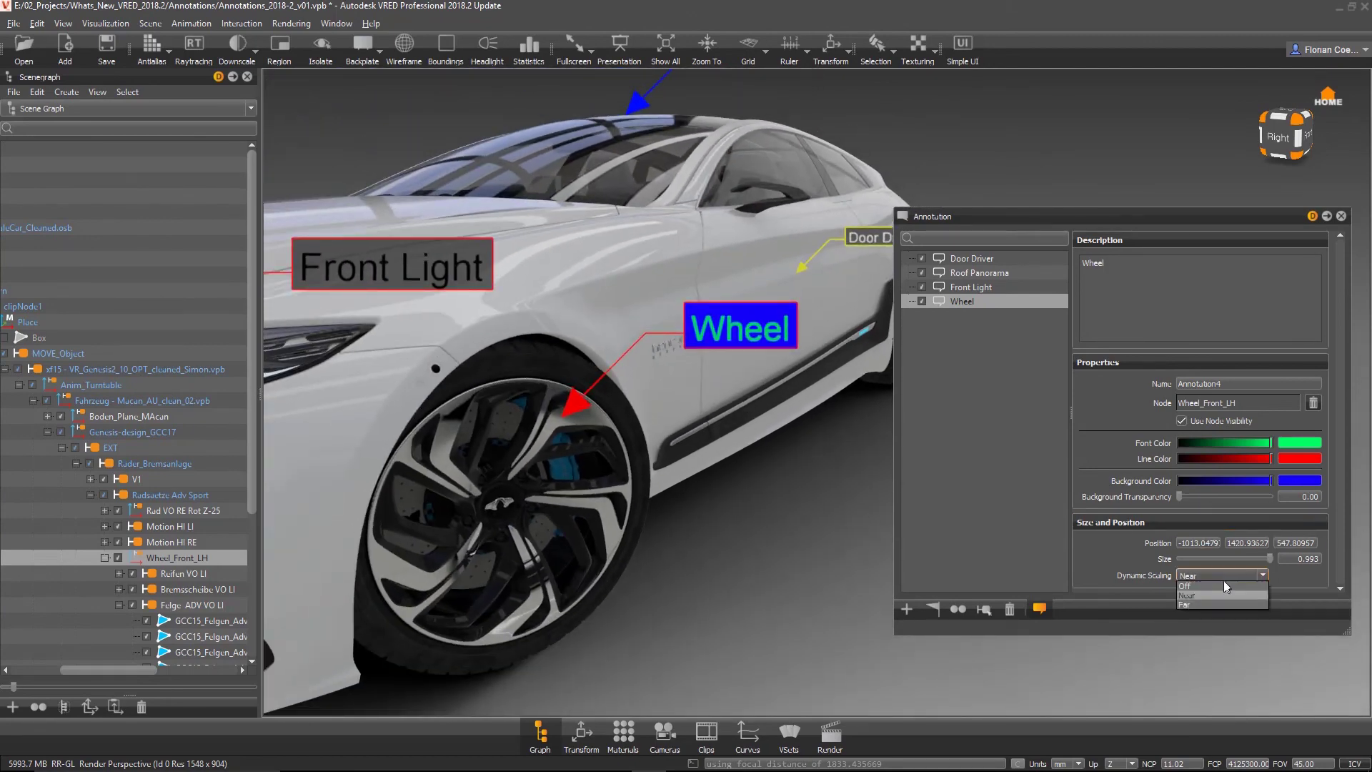
# Set the Wheel annotation's dynamic scaling to Far and zoom out to compare
pyautogui.click(1218, 604)
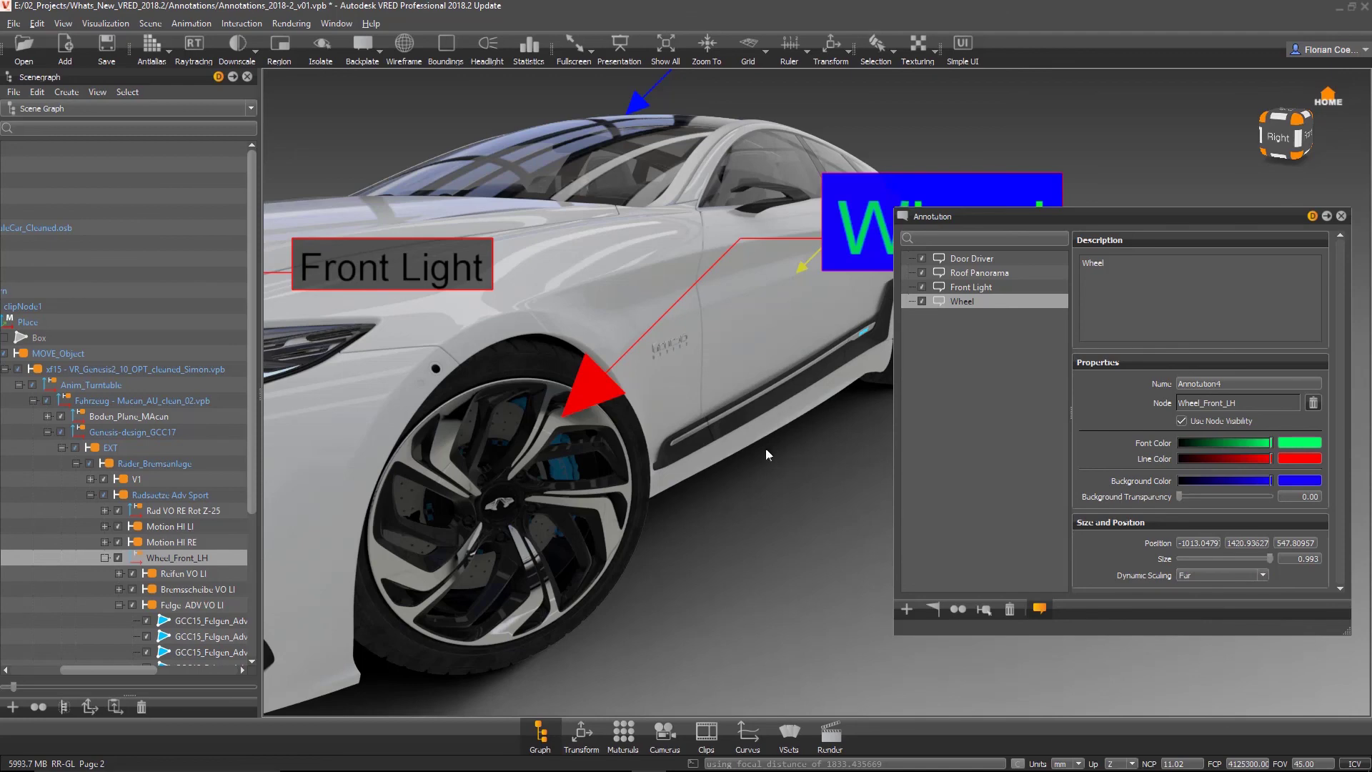
pyautogui.moveTo(766, 448); pyautogui.dragTo(792, 381)
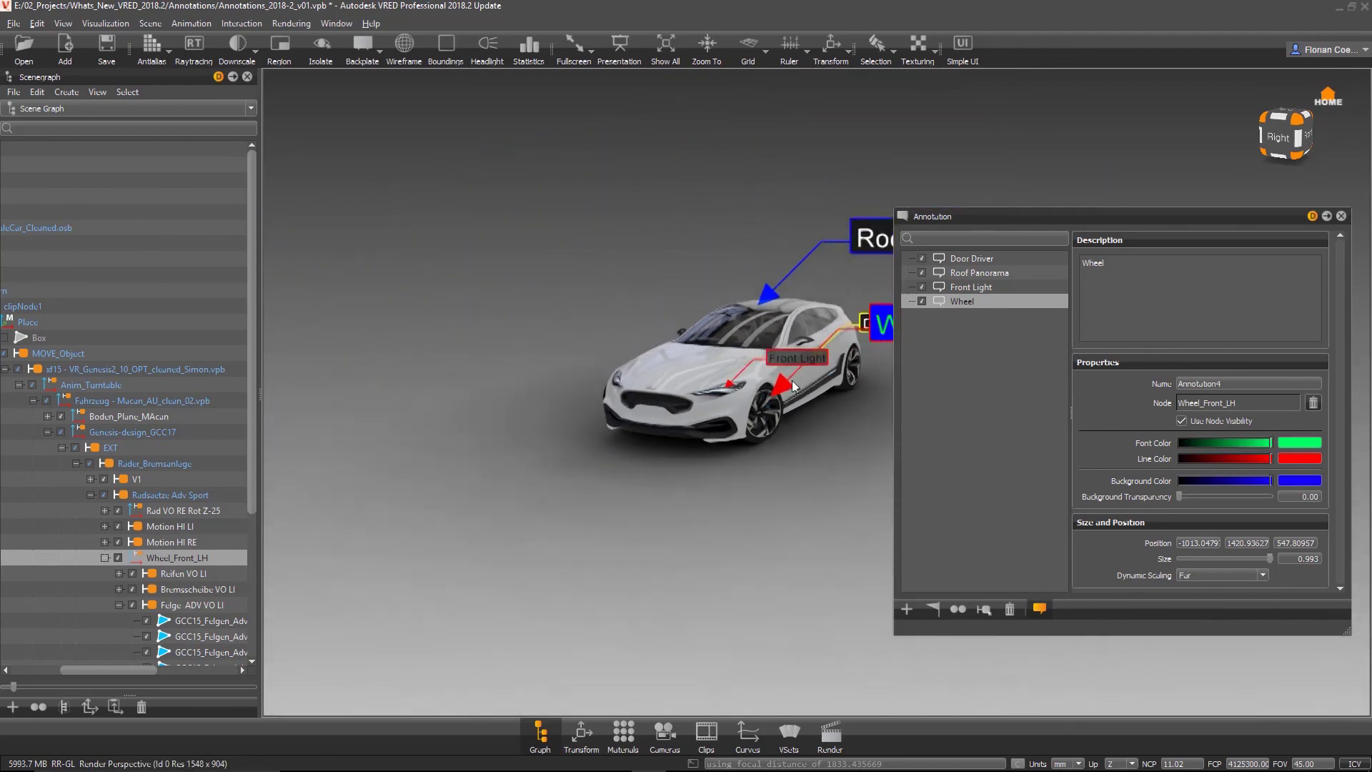
pyautogui.moveTo(793, 380); pyautogui.dragTo(943, 239, button='right')
pyautogui.moveTo(1001, 215); pyautogui.dragTo(1128, 195)
pyautogui.moveTo(860, 423)
pyautogui.mouseDown(button='right')
pyautogui.moveTo(839, 546)
pyautogui.moveTo(986, 412)
pyautogui.mouseUp(button='right')
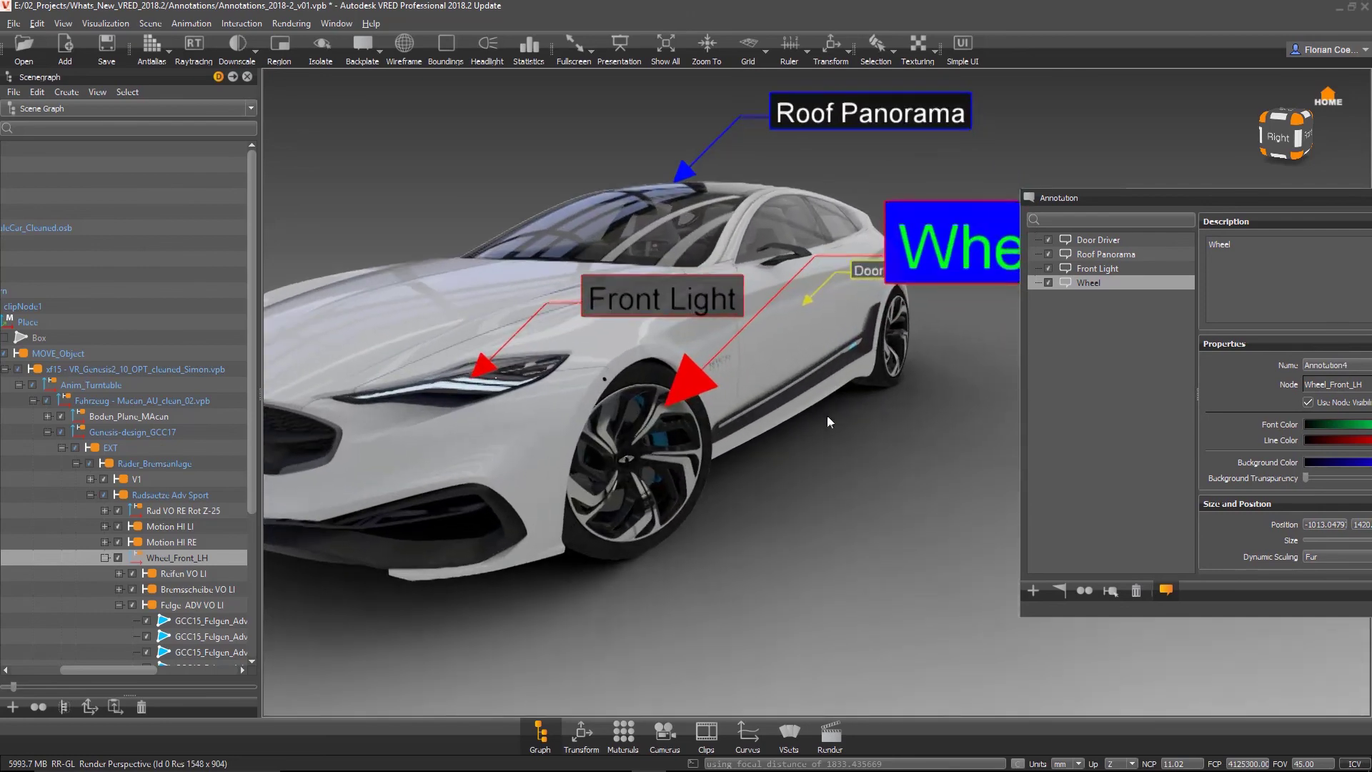
pyautogui.moveTo(1240, 195); pyautogui.dragTo(1086, 229)
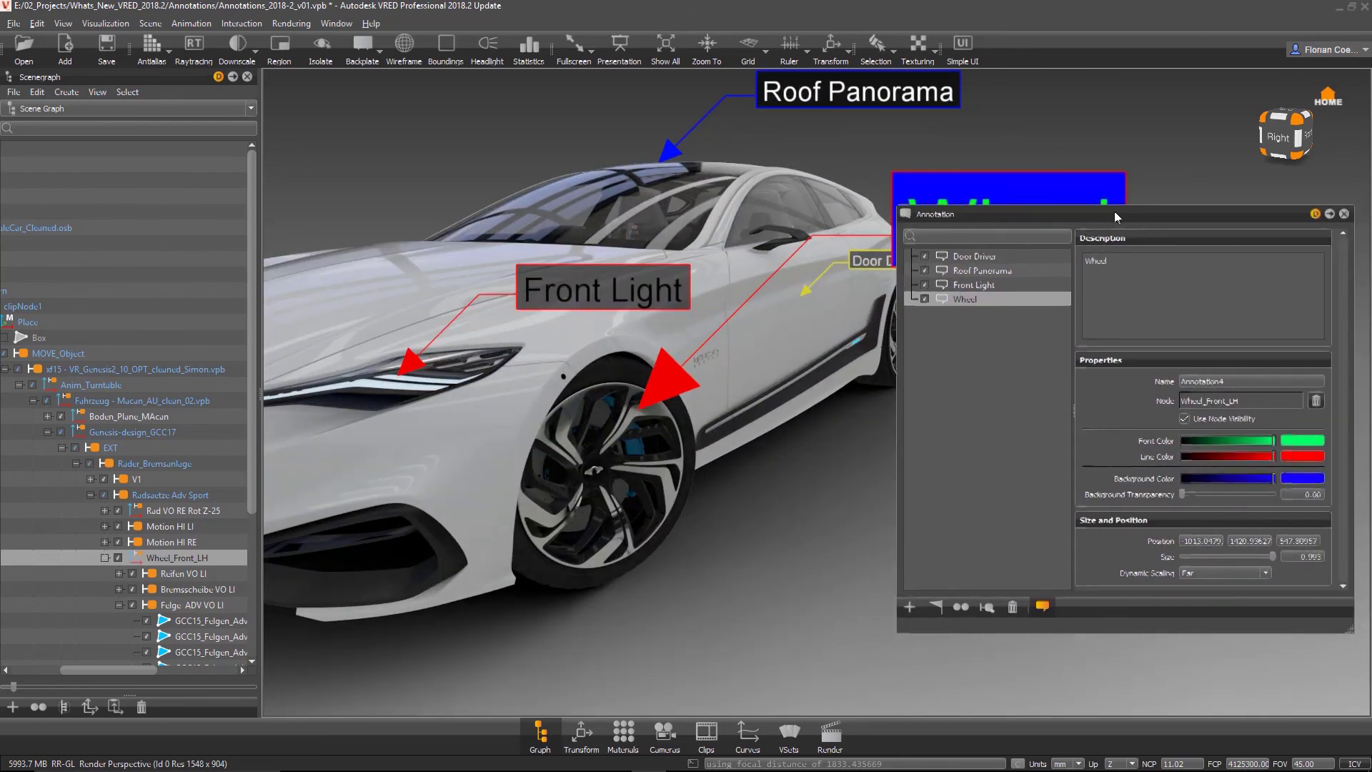
# Switch dynamic scaling to Near and close the Annotation panel
pyautogui.click(1178, 590)
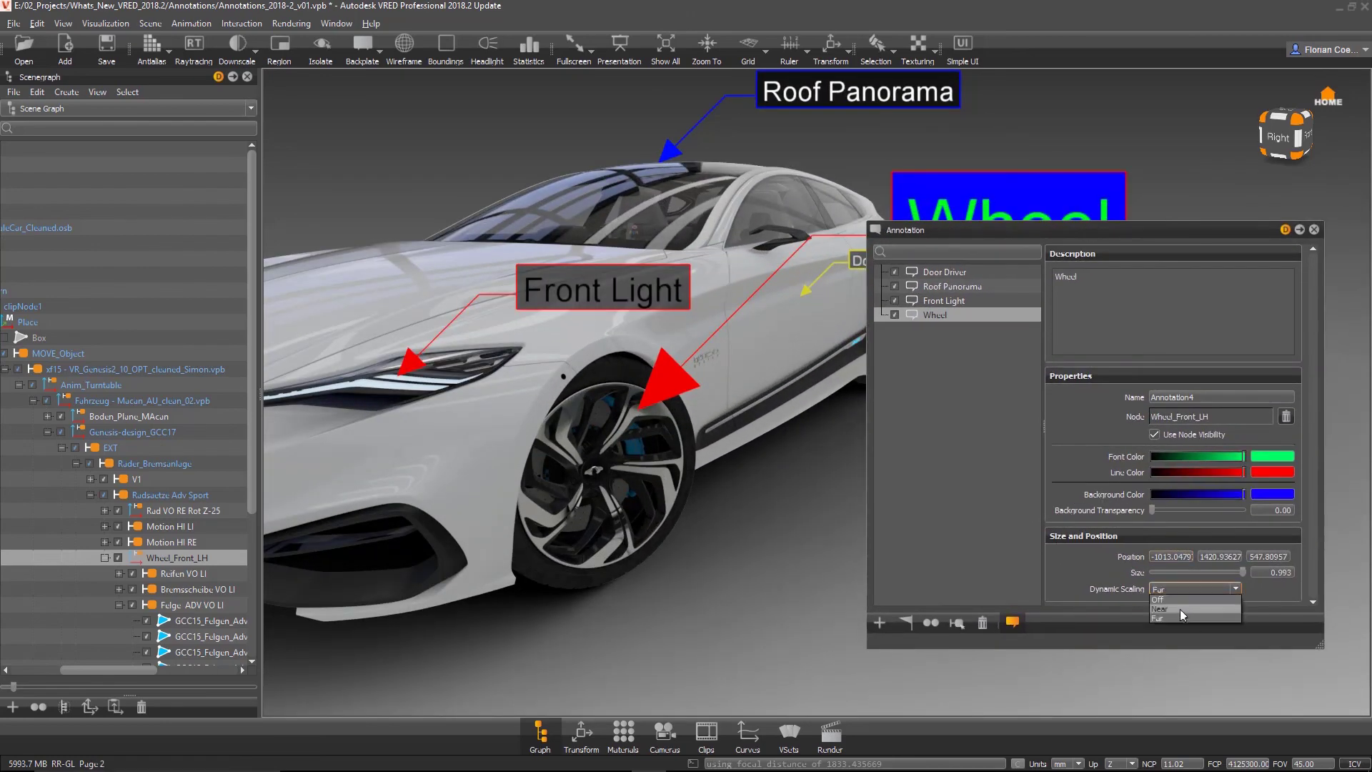
pyautogui.click(1182, 608)
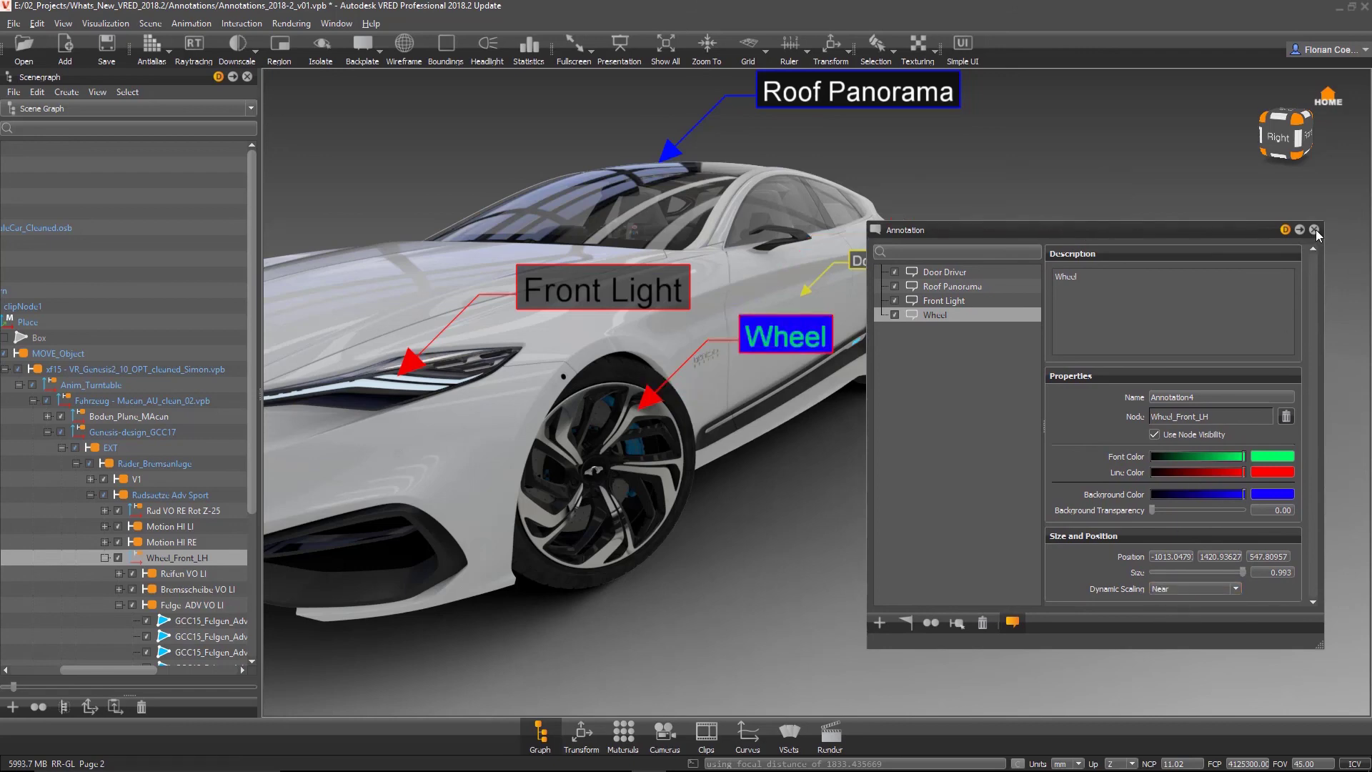
pyautogui.click(1316, 233)
pyautogui.scroll(2, 916, 466)
pyautogui.scroll(2, 918, 588)
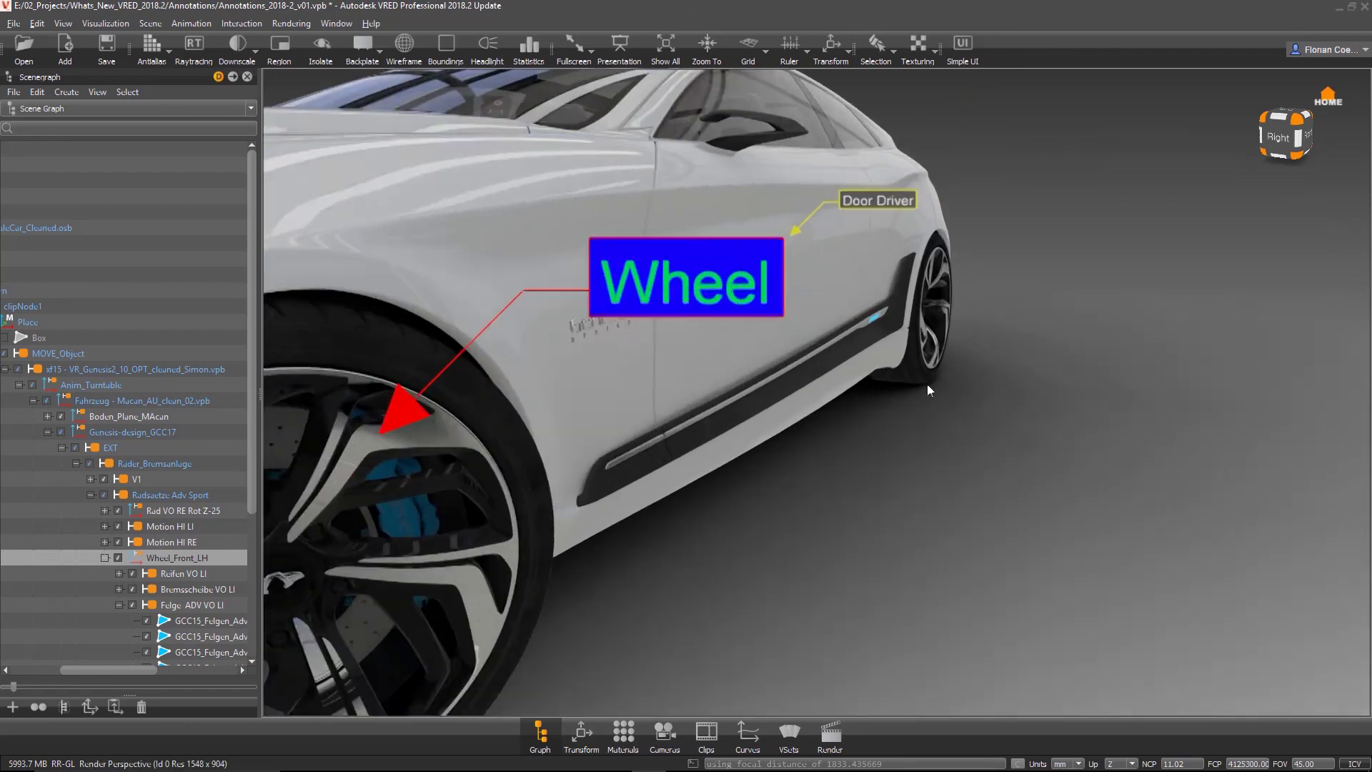
pyautogui.scroll(2, 927, 384)
pyautogui.scroll(2, 895, 451)
pyautogui.scroll(3, 922, 429)
pyautogui.scroll(2, 983, 415)
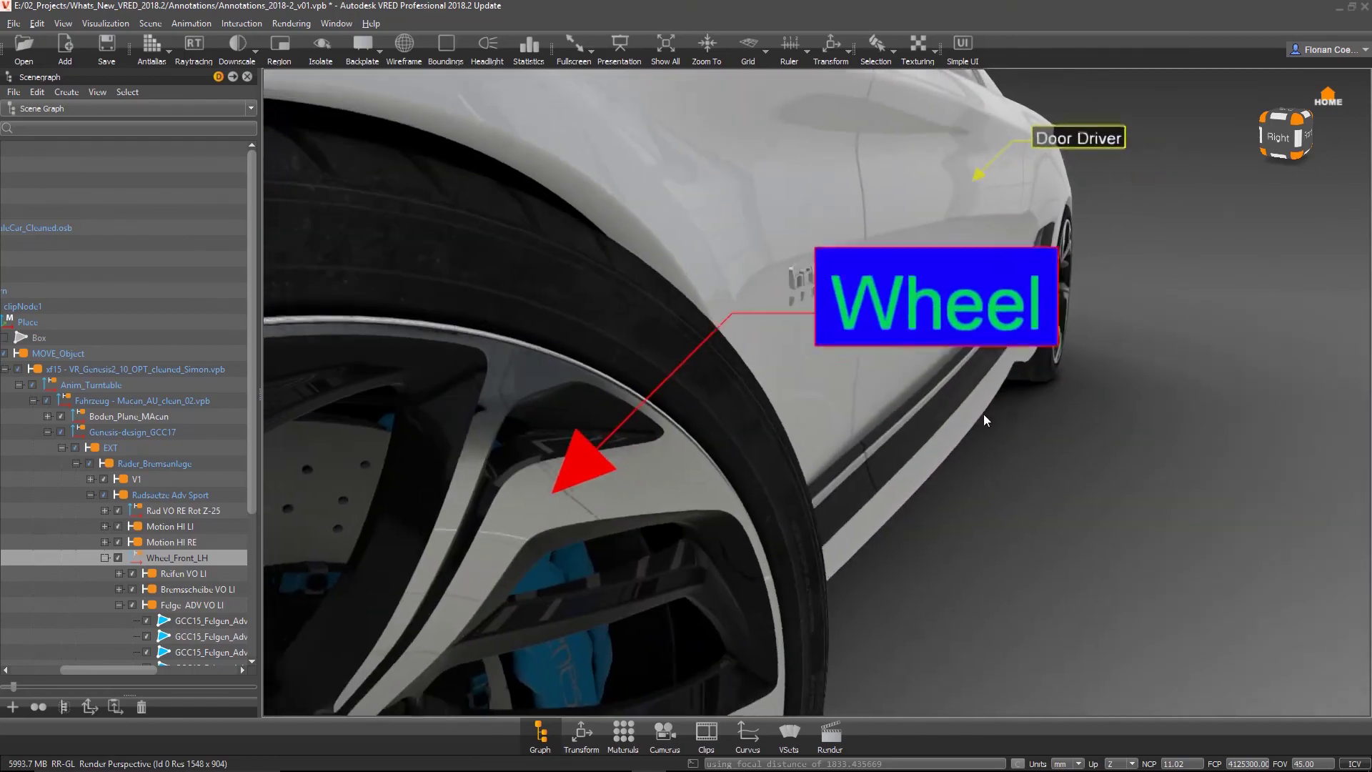
pyautogui.scroll(2, 999, 373)
pyautogui.scroll(-2, 991, 430)
pyautogui.scroll(-2, 990, 439)
pyautogui.scroll(-2, 966, 234)
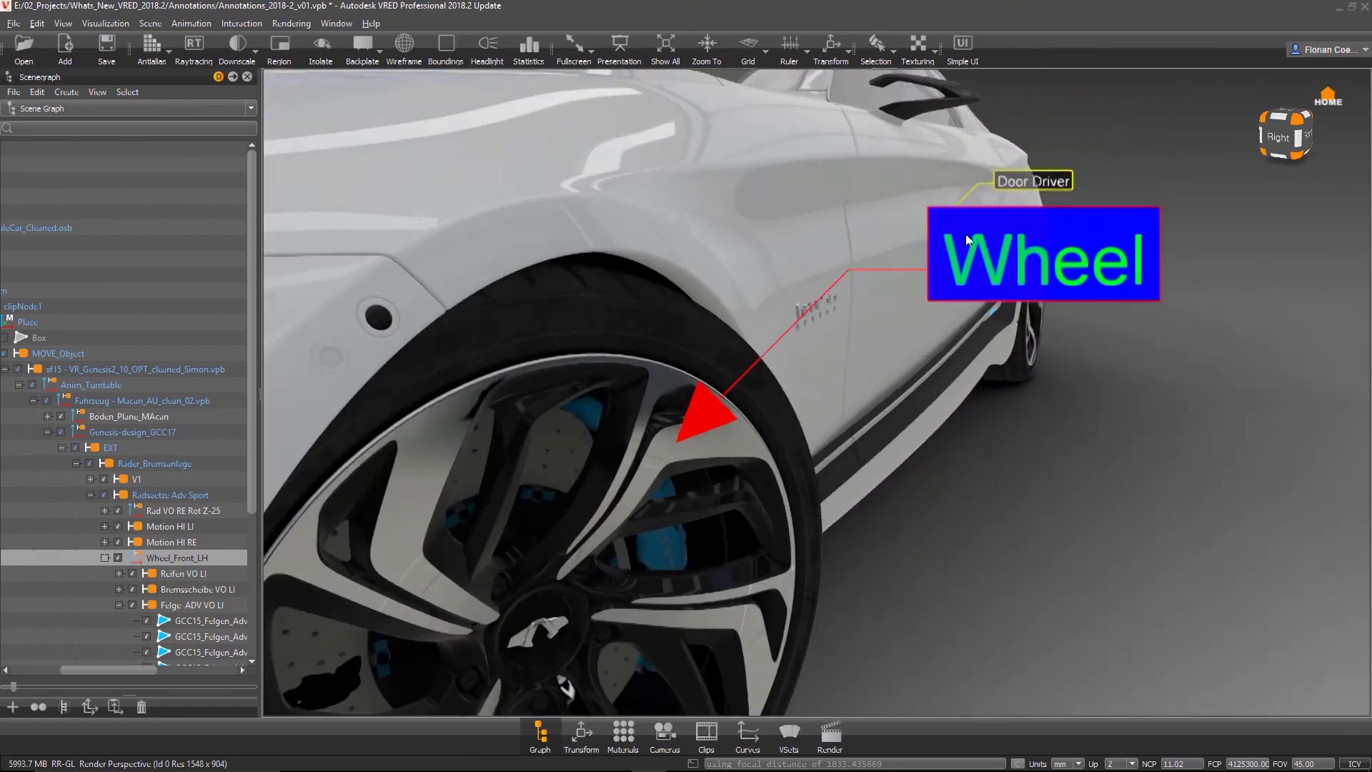
pyautogui.scroll(-2, 947, 398)
pyautogui.scroll(-2, 948, 398)
pyautogui.scroll(-2, 975, 362)
pyautogui.scroll(-2, 1027, 374)
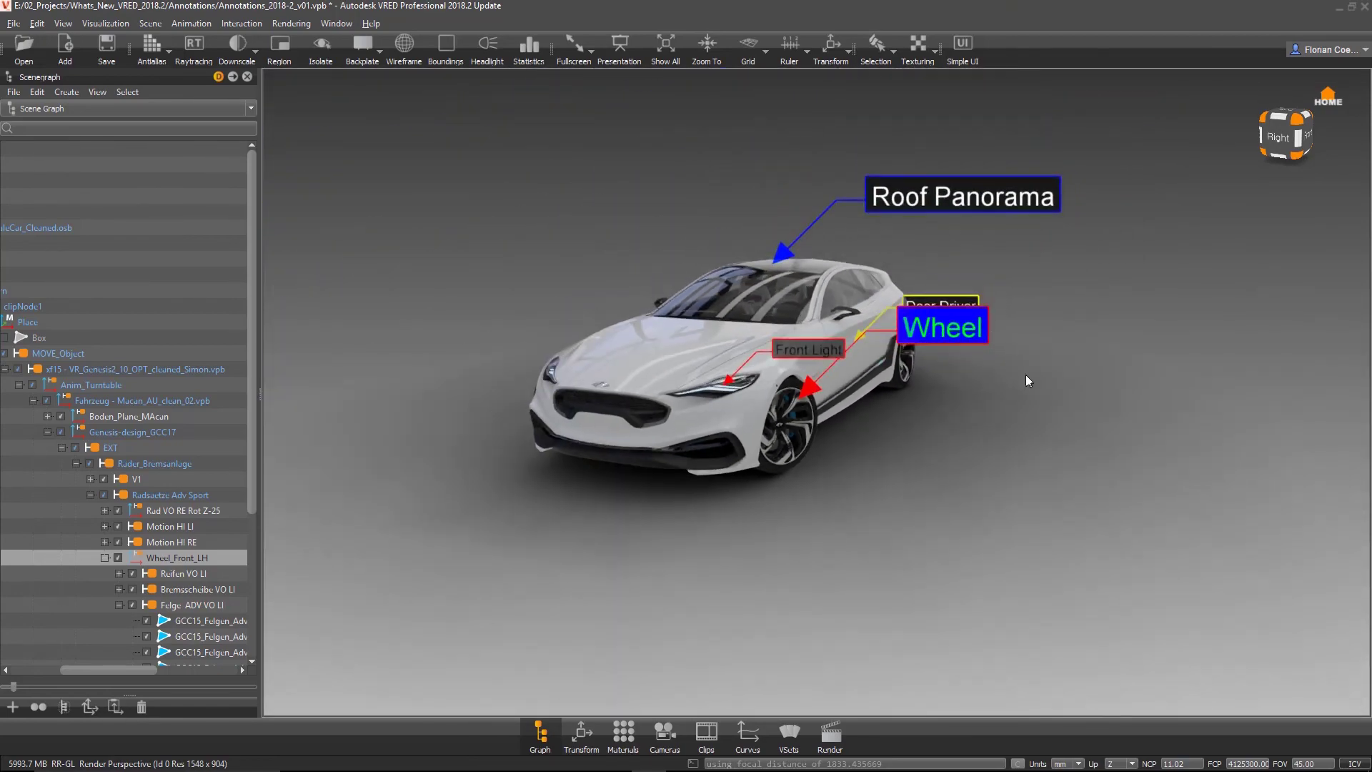
pyautogui.scroll(-1, 888, 383)
pyautogui.scroll(-1, 891, 384)
pyautogui.scroll(1, 920, 393)
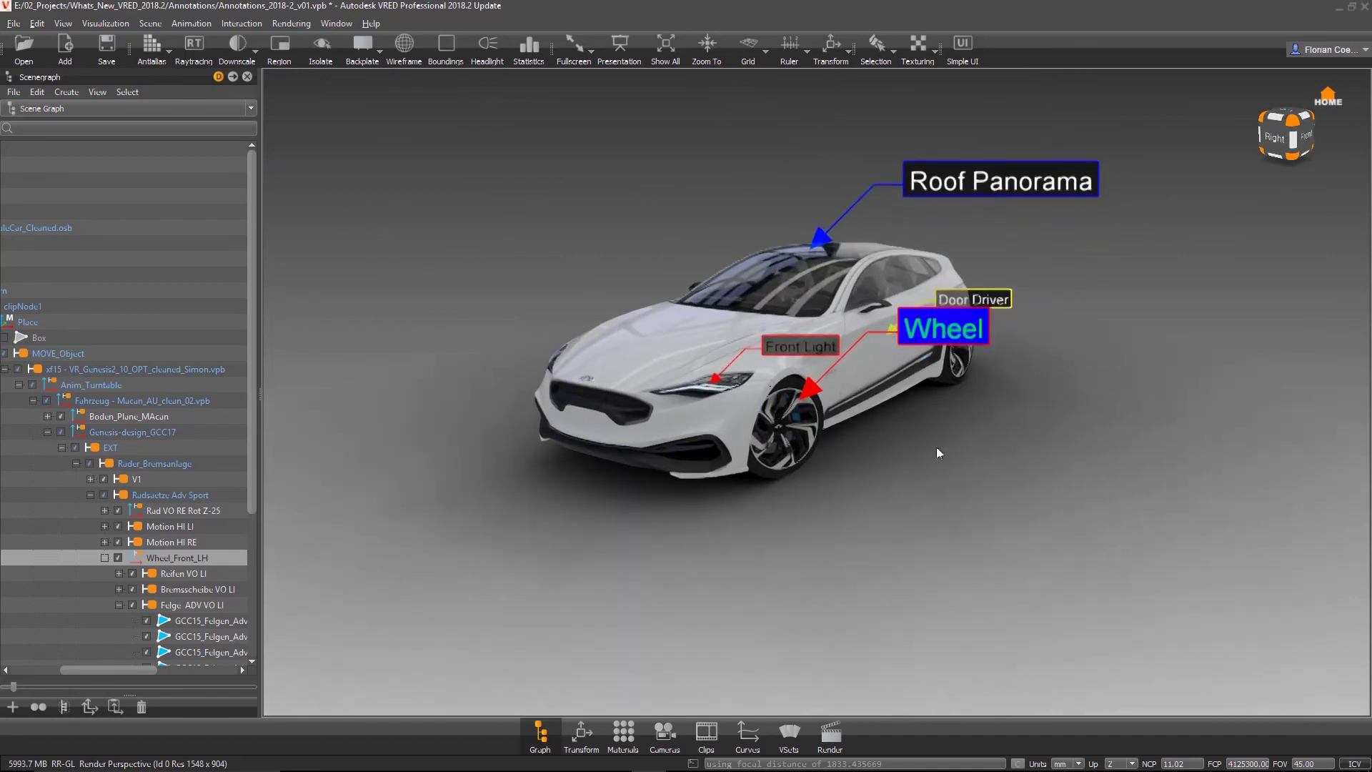
pyautogui.scroll(3, 937, 447)
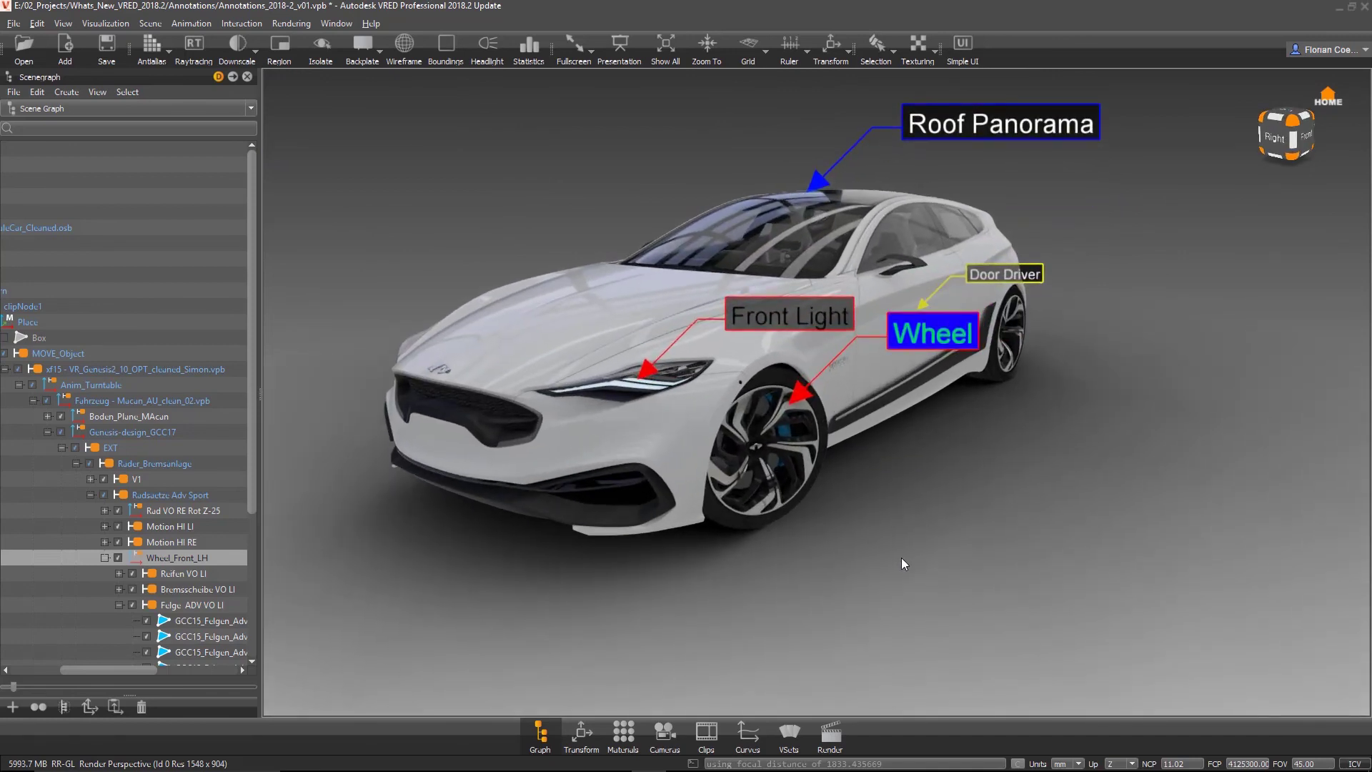